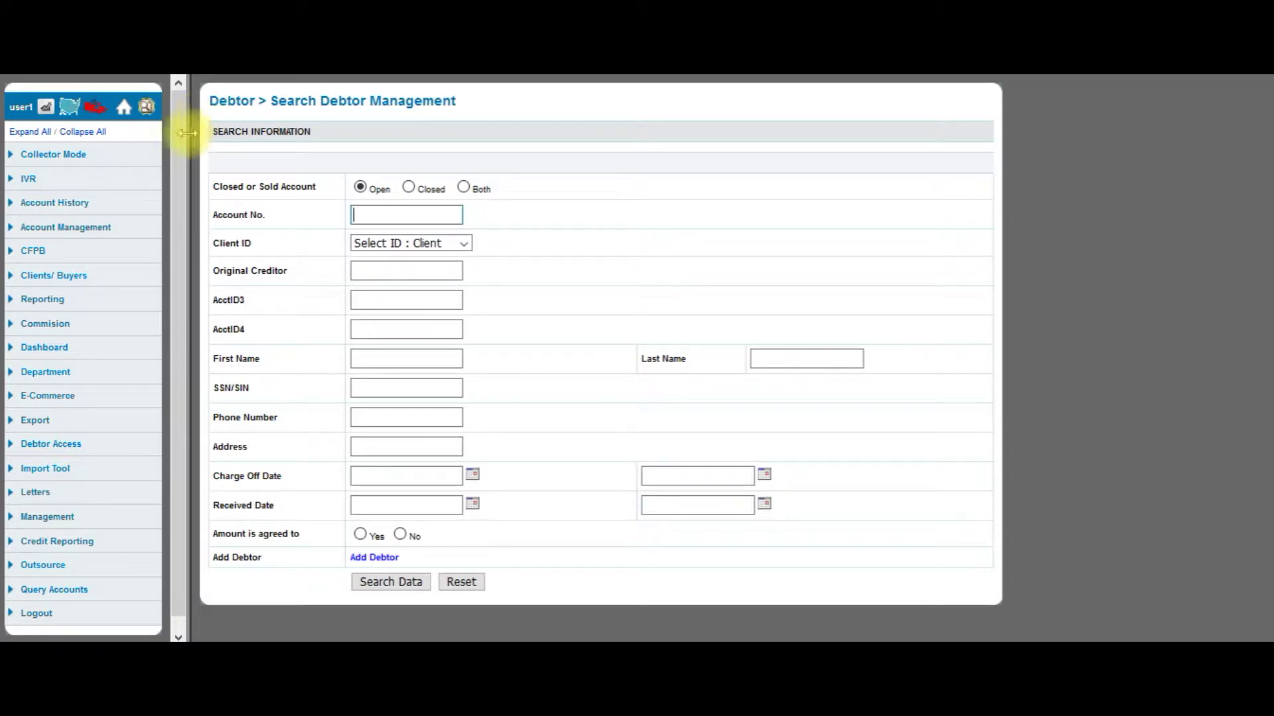
Step: Look up the audit history of a single account by entering its account number
{"action": "left_click", "coordinate": [81, 203]}
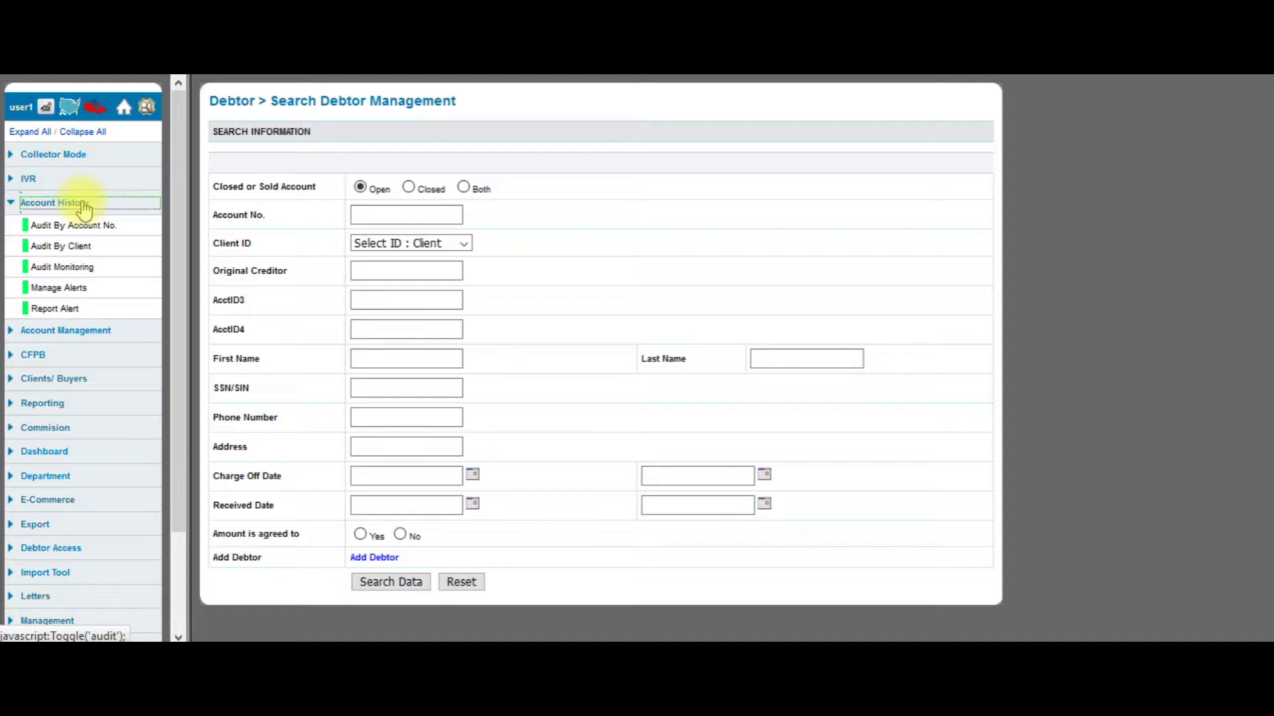
{"action": "left_click", "coordinate": [114, 228]}
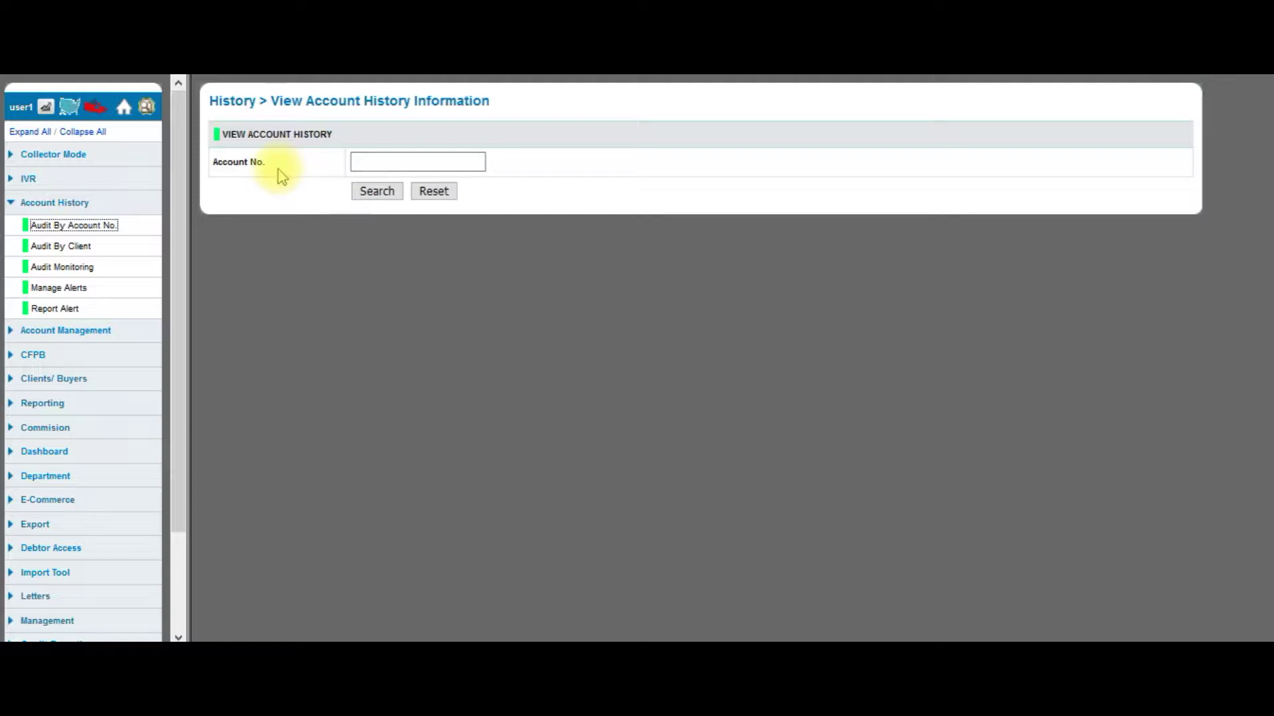
{"action": "left_click", "coordinate": [406, 162]}
{"action": "key", "text": "ctrl+v"}
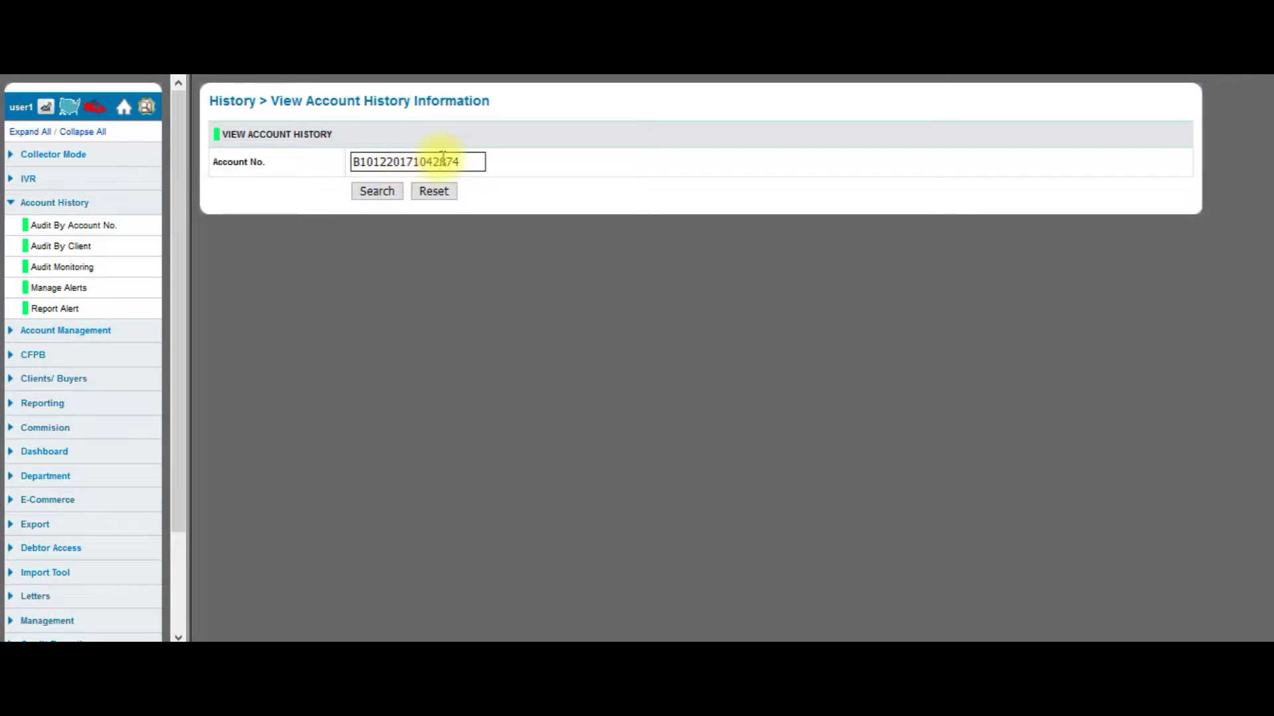
{"action": "left_click", "coordinate": [379, 192]}
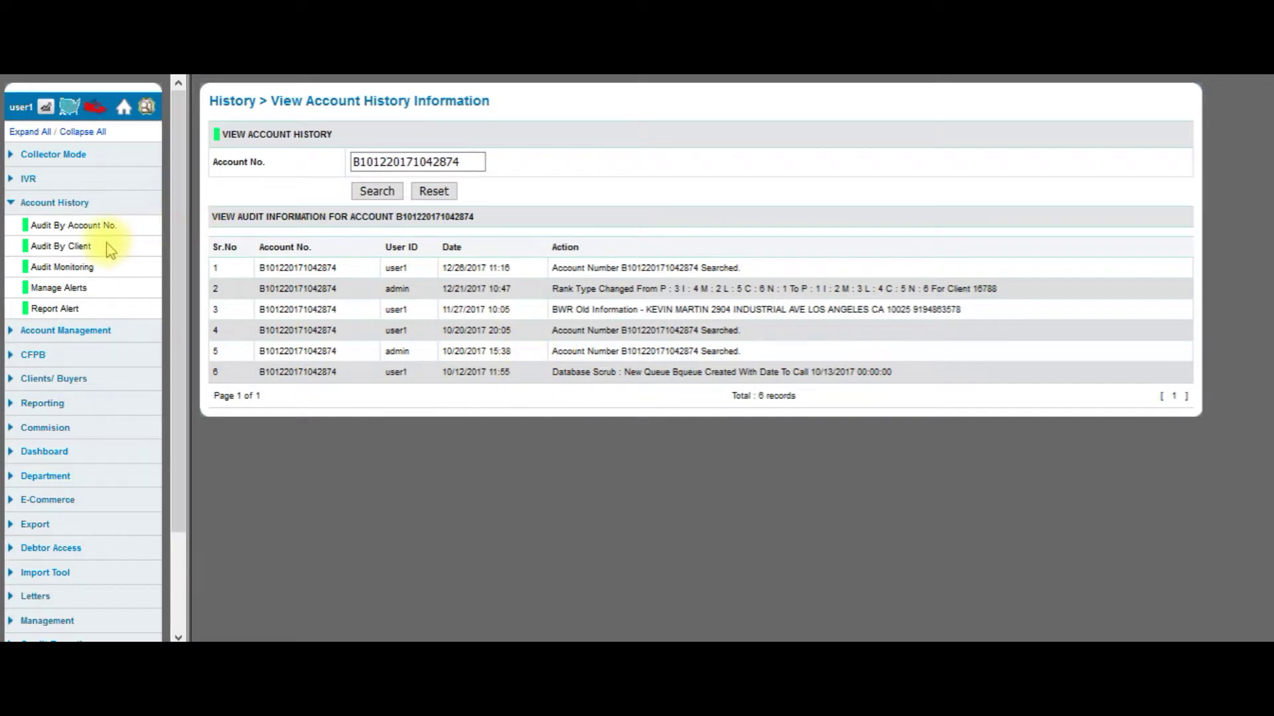
Step: Search the audit history by client for the first listed client ID and look through its entries
{"action": "left_click", "coordinate": [83, 252]}
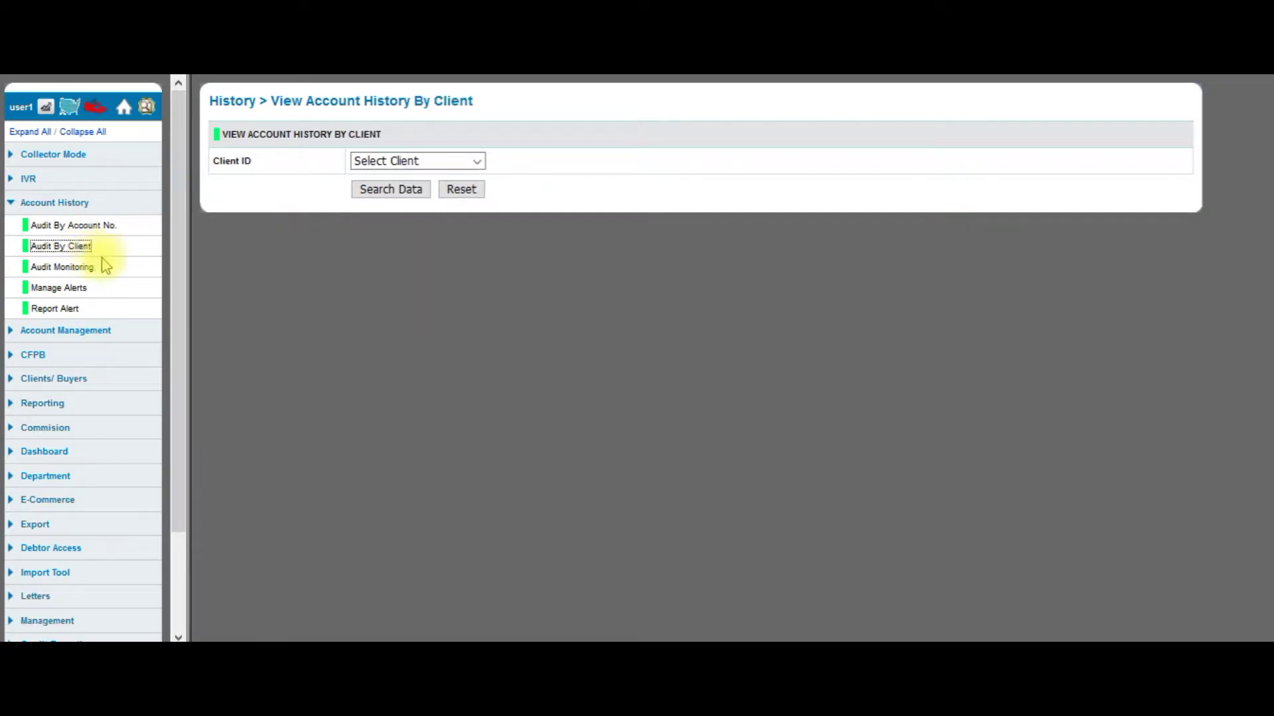
{"action": "left_click", "coordinate": [476, 162]}
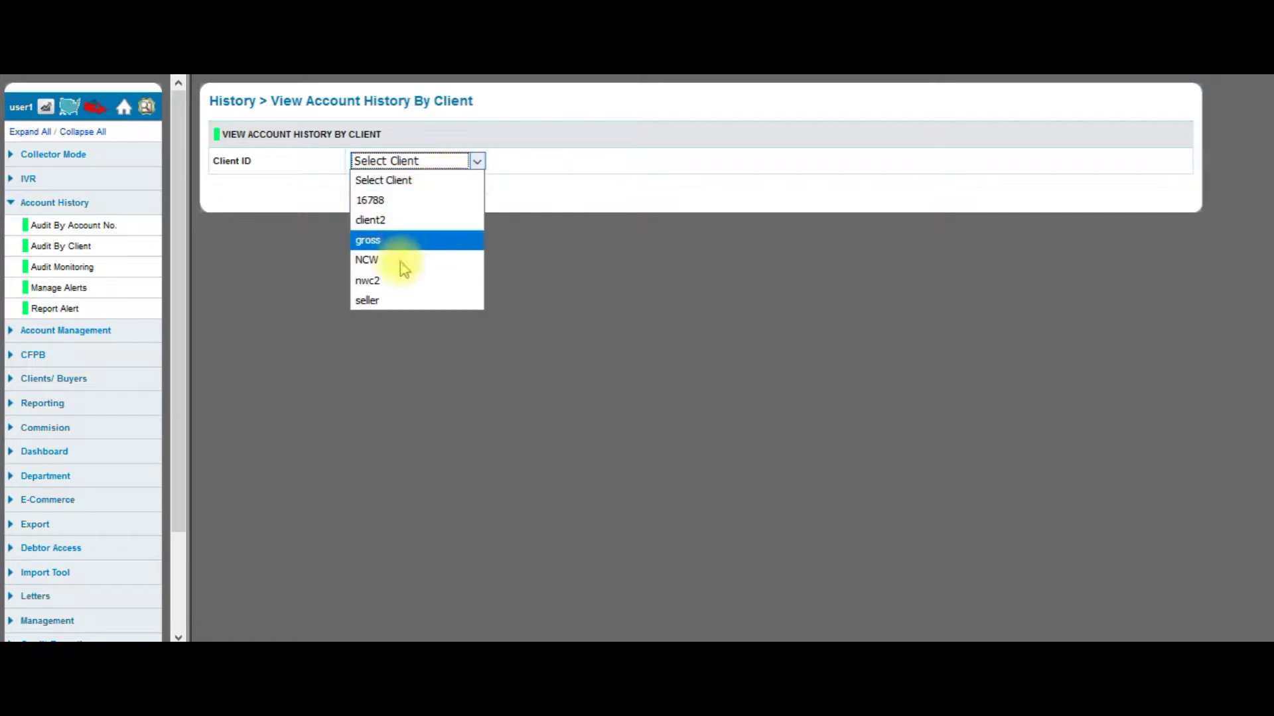
{"action": "left_click", "coordinate": [383, 203]}
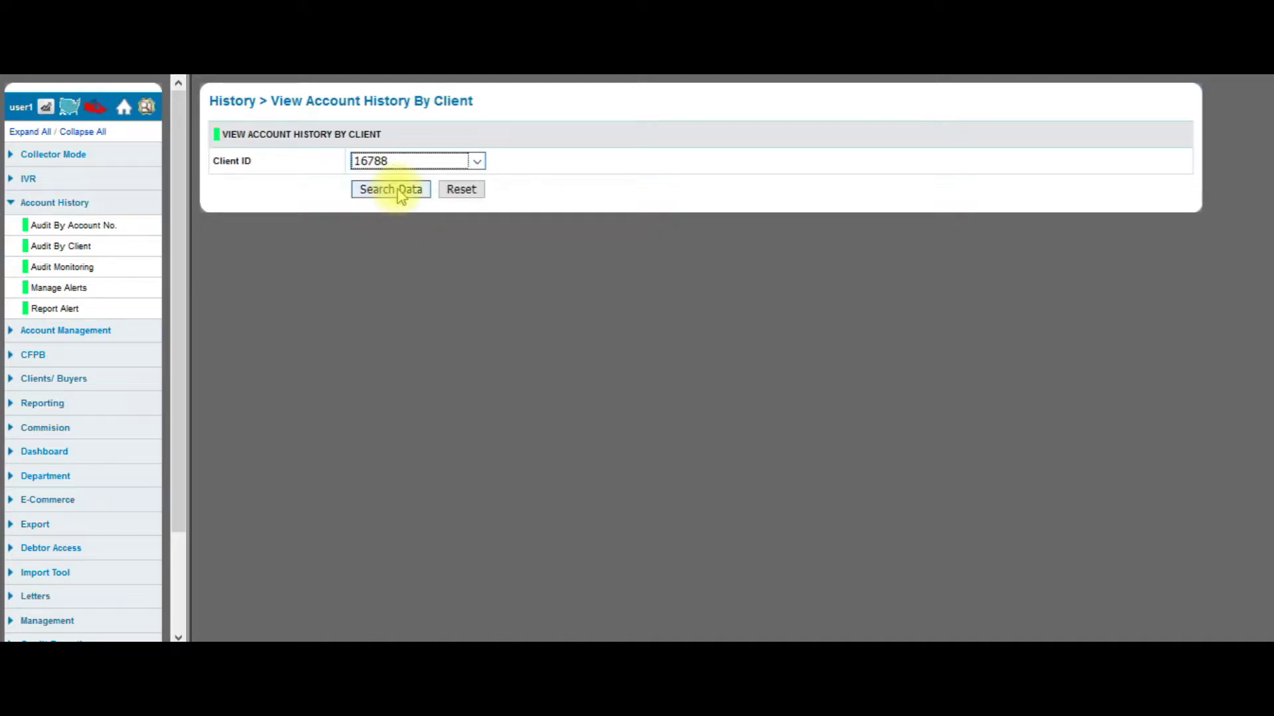
{"action": "left_click", "coordinate": [399, 191]}
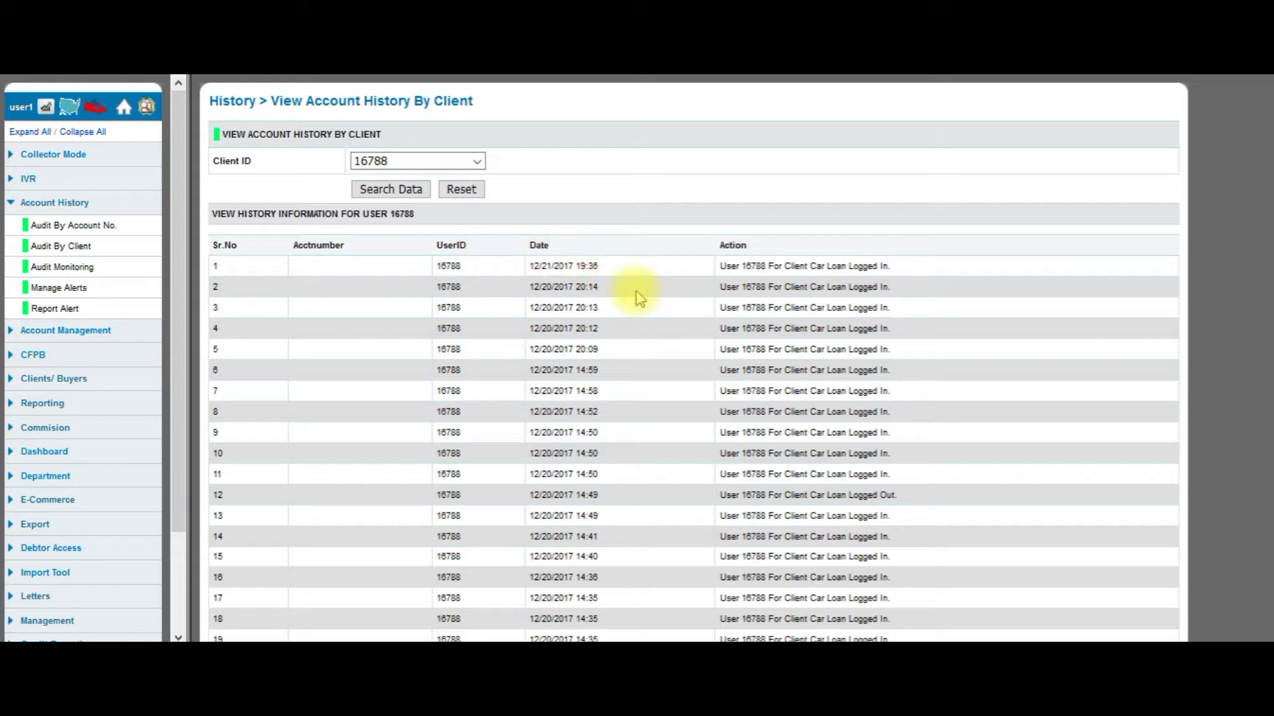
{"action": "scroll", "coordinate": [637, 290], "scroll_direction": "down", "scroll_amount": 3}
{"action": "scroll", "coordinate": [639, 293], "scroll_direction": "down", "scroll_amount": 2}
{"action": "scroll", "coordinate": [638, 288], "scroll_direction": "up", "scroll_amount": 4}
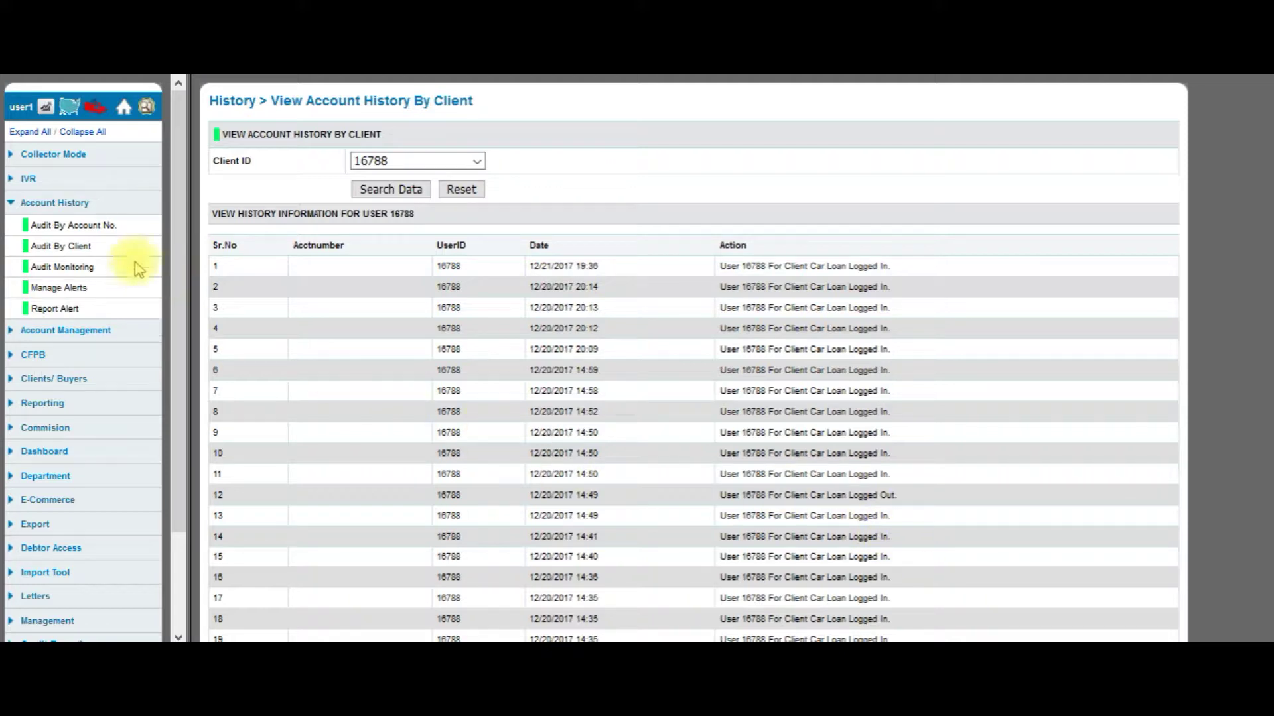
Step: View the daily audit monitoring log, followed by the list of managed alerts
{"action": "left_click", "coordinate": [64, 269]}
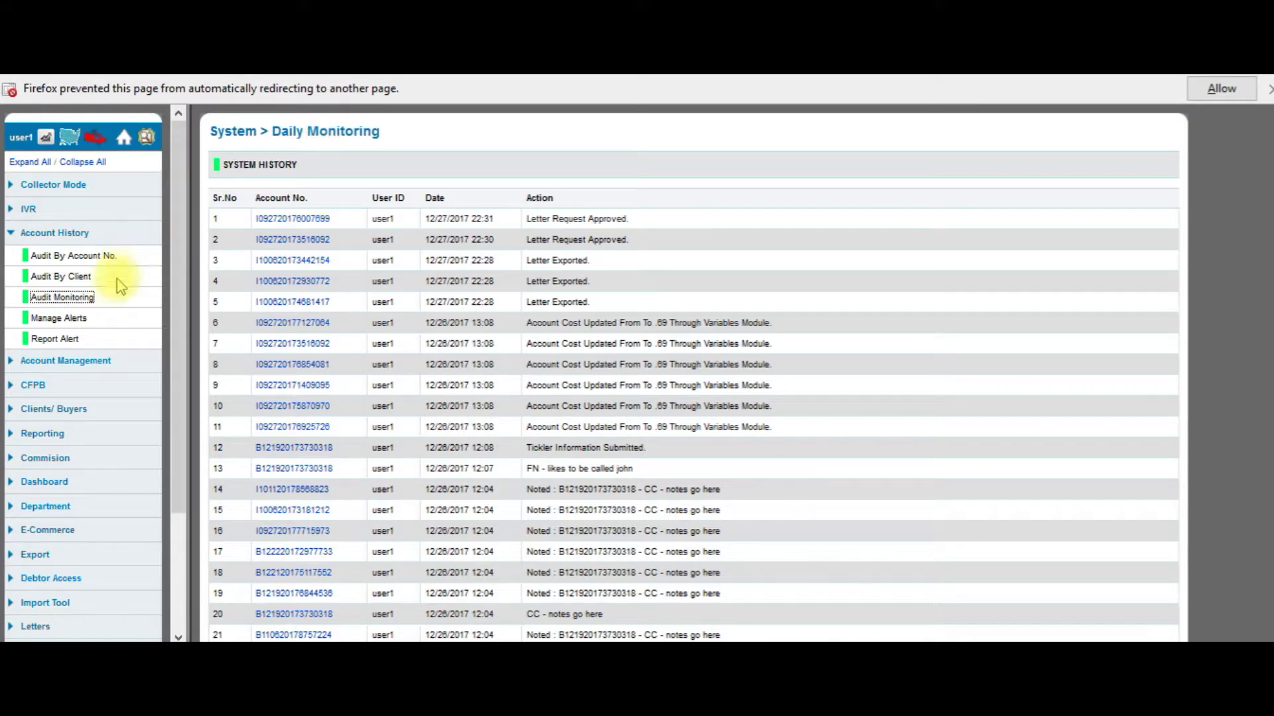
{"action": "left_click", "coordinate": [84, 321]}
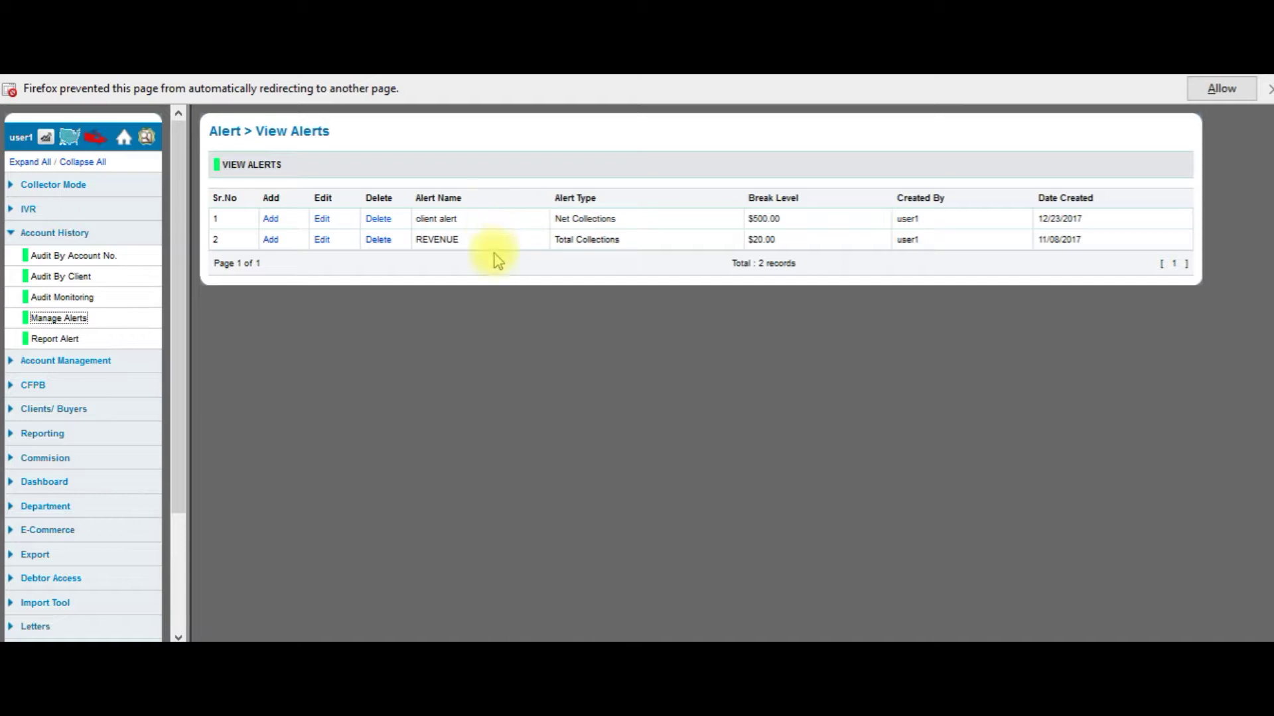
Step: Fill in a new alert named "client update" with alert type Total Collections and break level 10000
{"action": "left_click", "coordinate": [274, 242]}
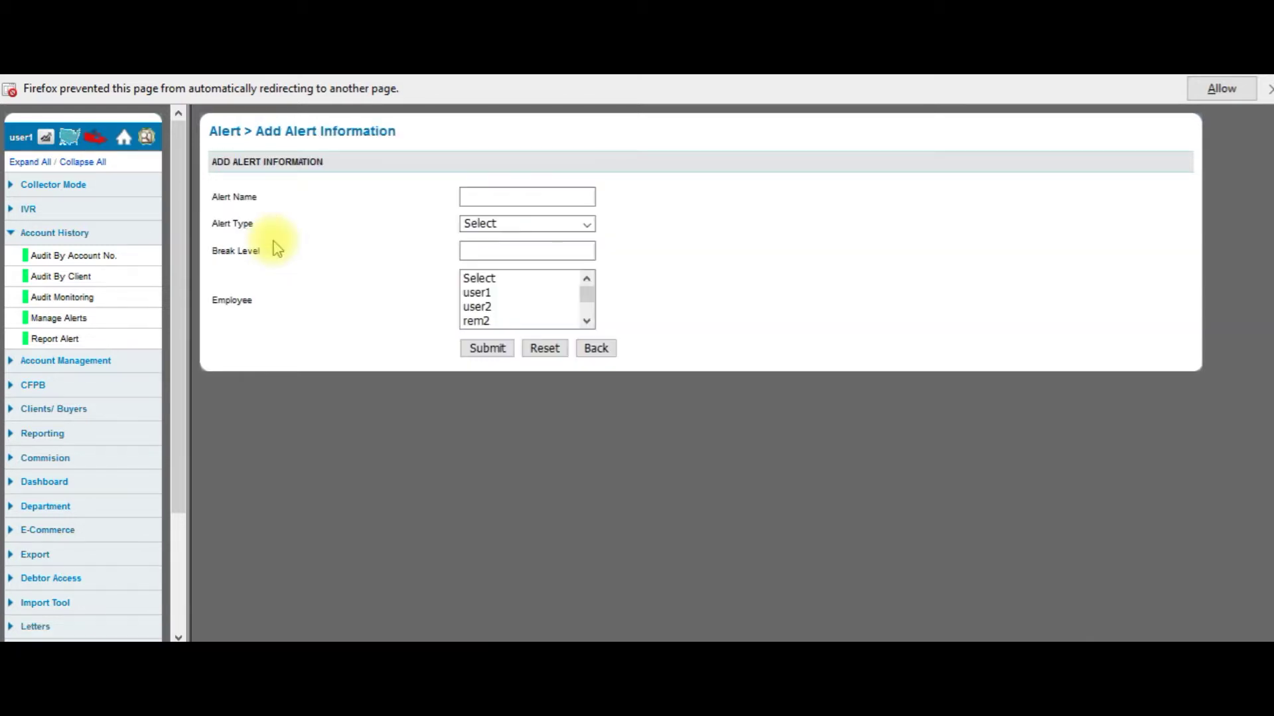
{"action": "left_click", "coordinate": [529, 194]}
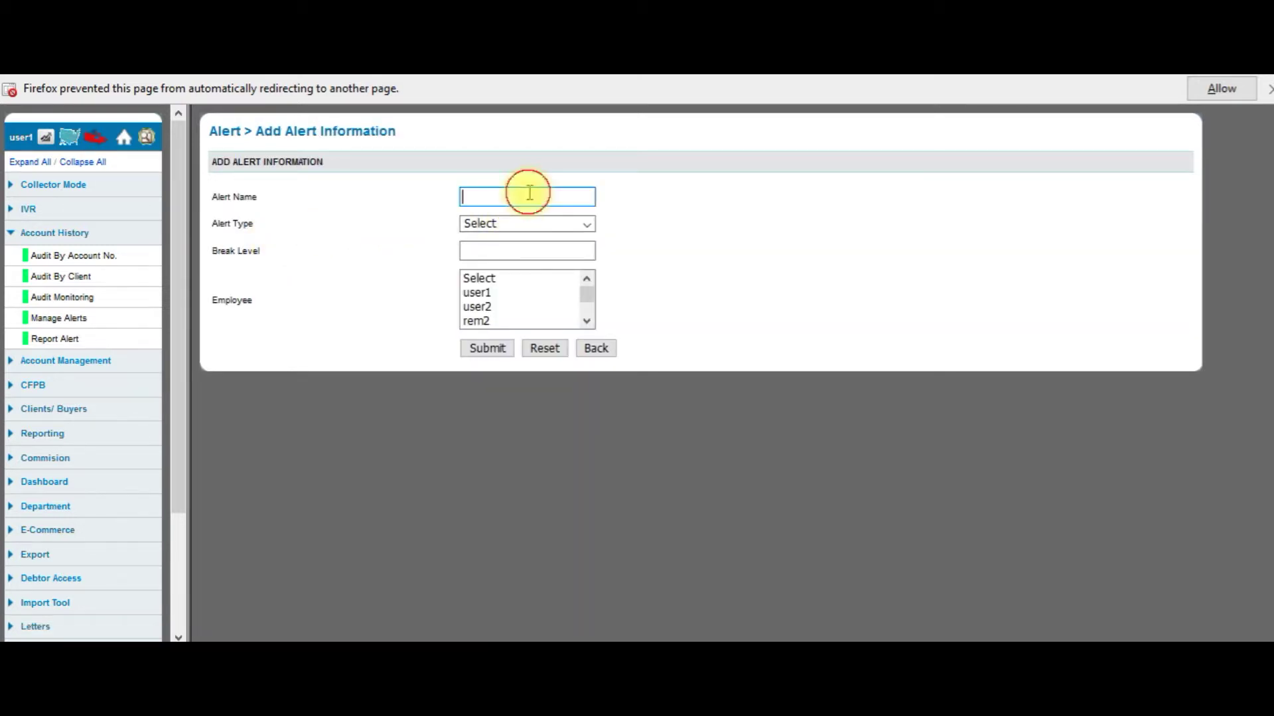
{"action": "type", "text": "clien"}
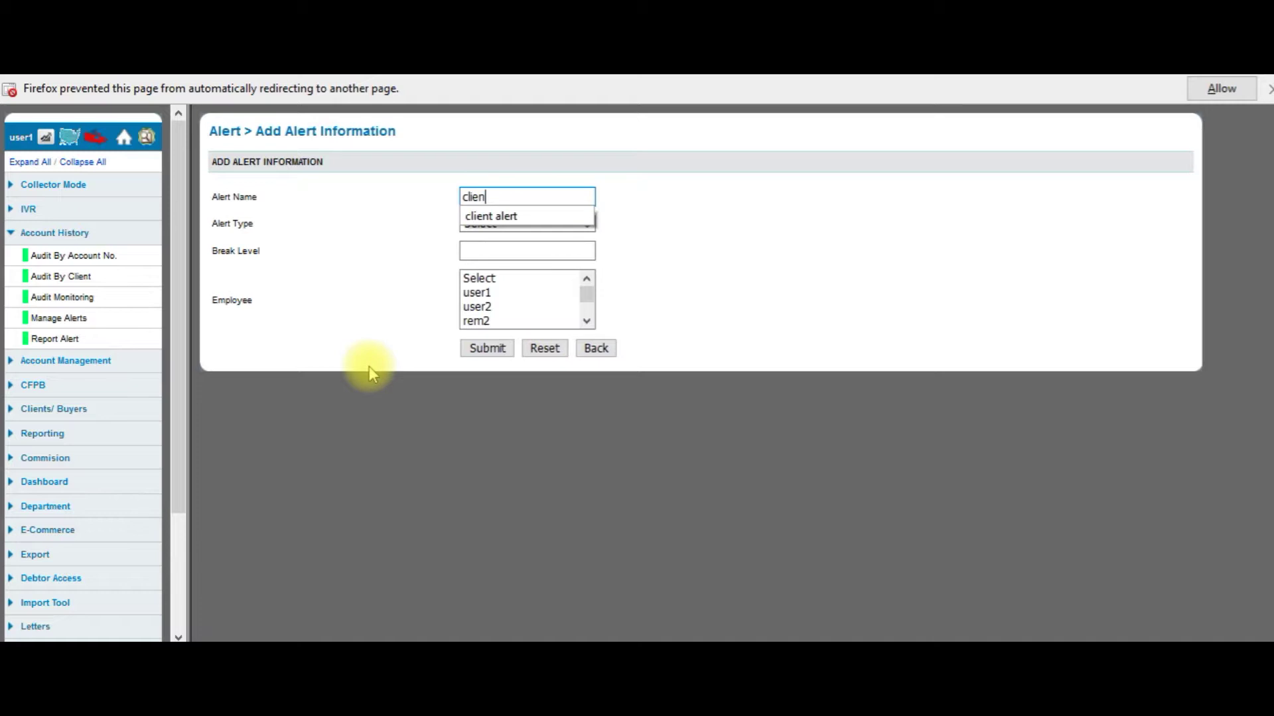
{"action": "type", "text": "t update"}
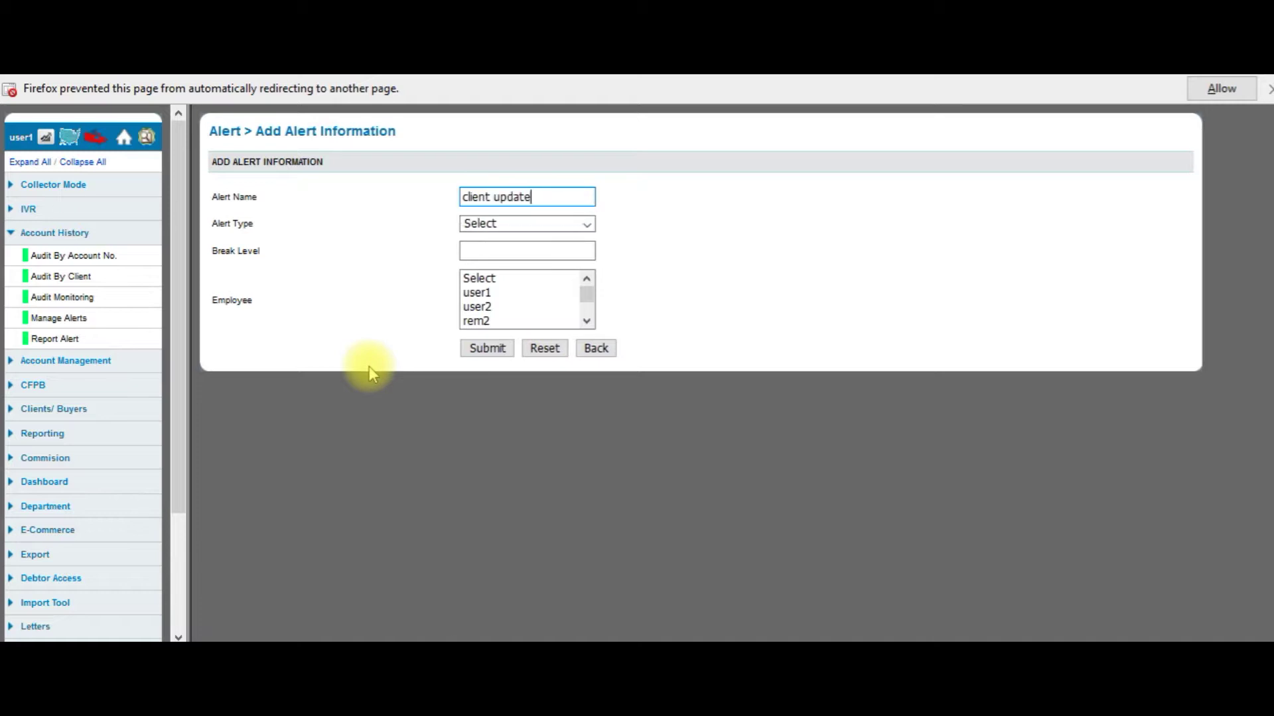
{"action": "double_click", "coordinate": [298, 262]}
{"action": "left_click", "coordinate": [489, 224]}
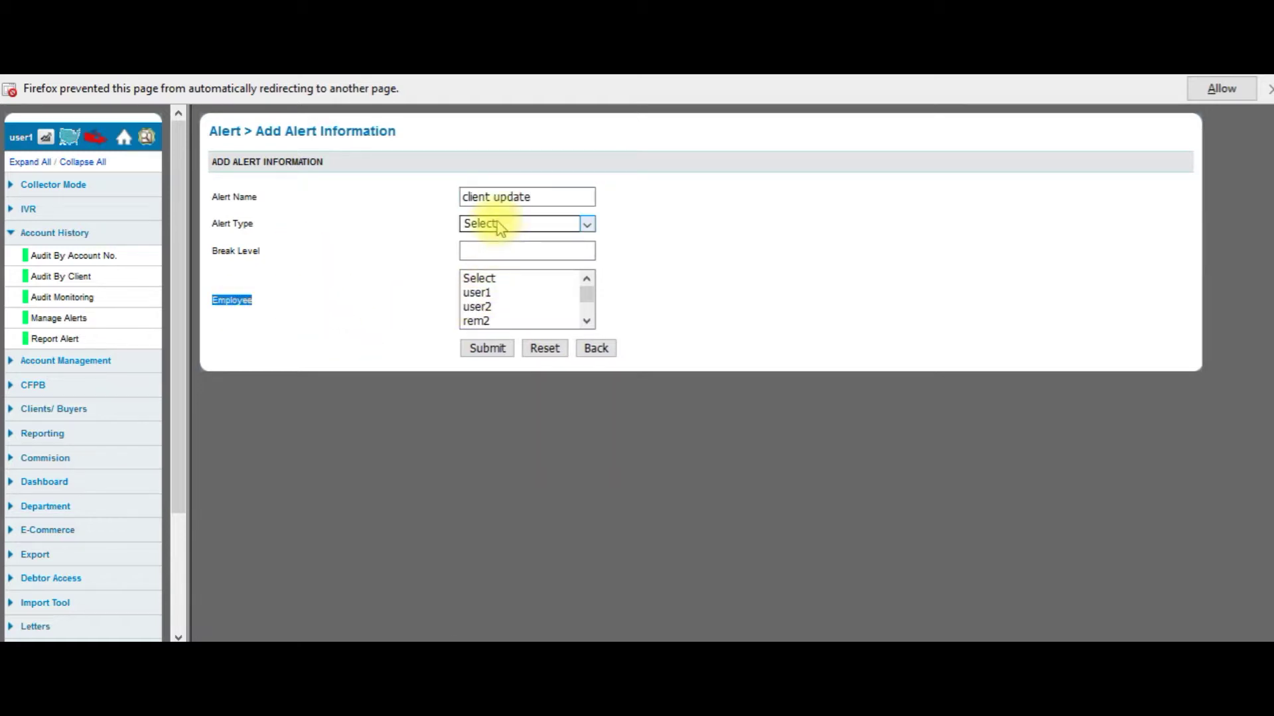
{"action": "left_click", "coordinate": [488, 225]}
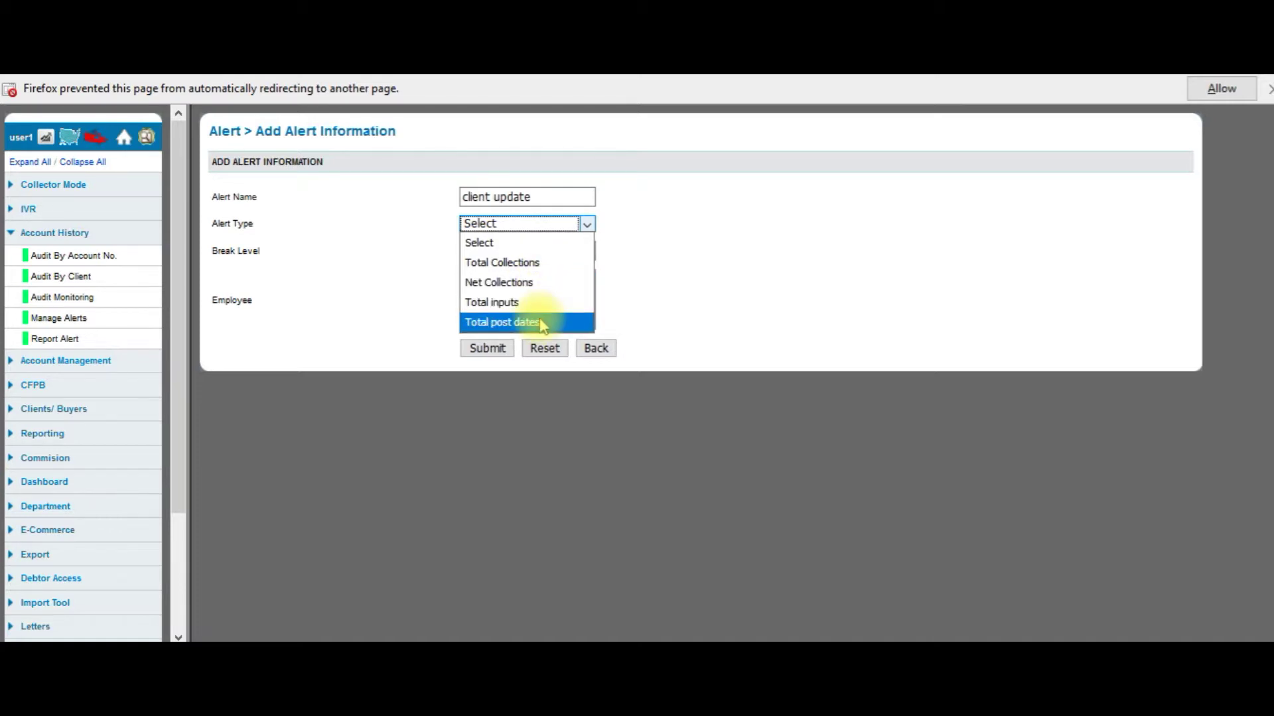
{"action": "left_click", "coordinate": [547, 264]}
{"action": "left_click", "coordinate": [524, 248]}
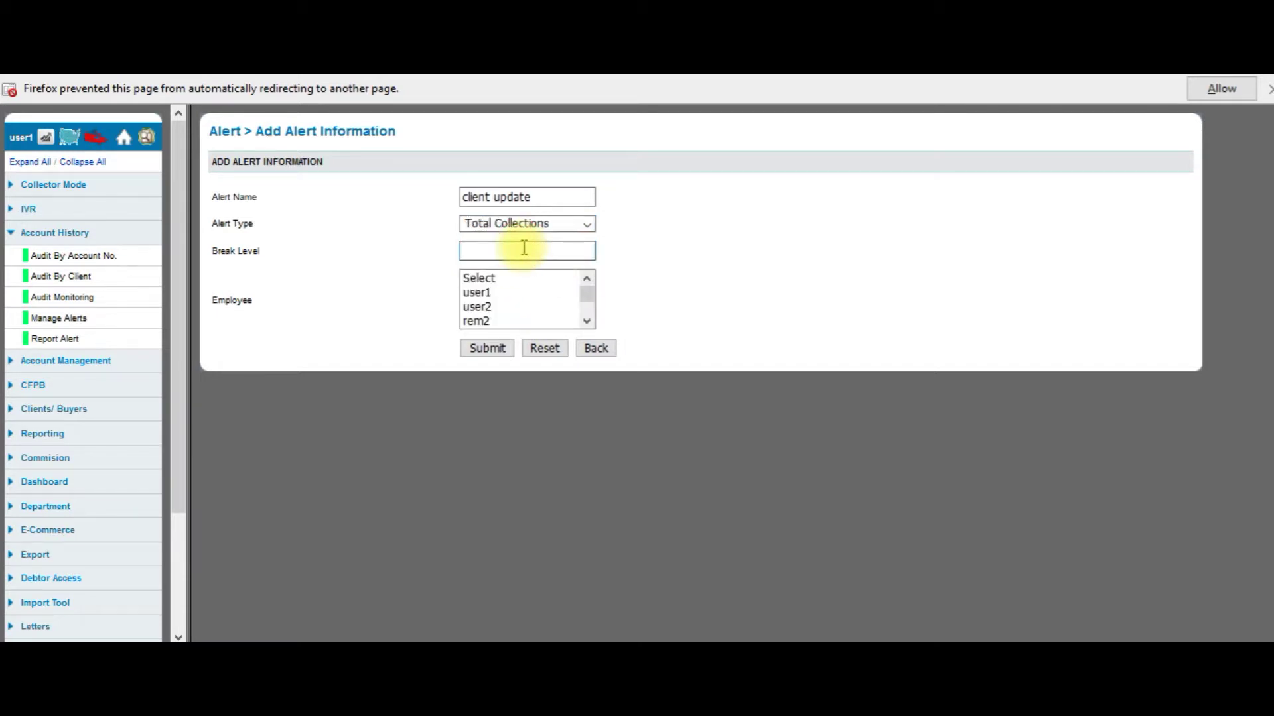
{"action": "type", "text": "10000"}
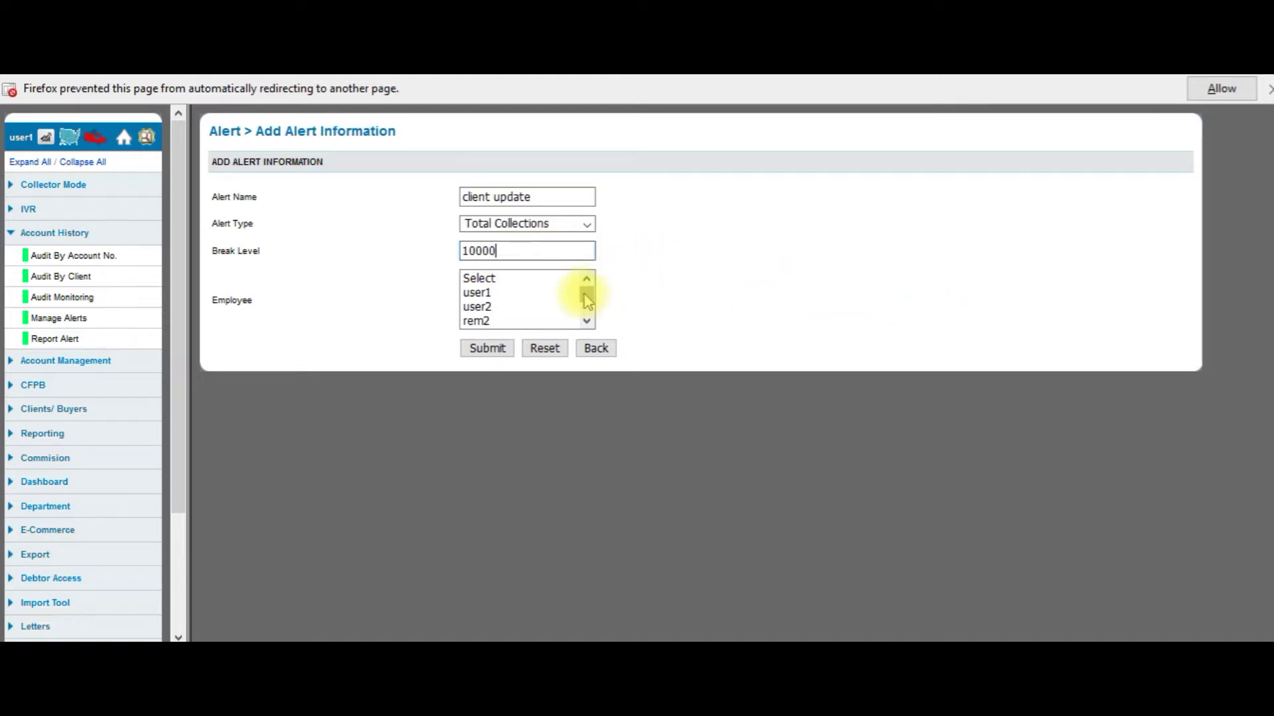
Step: Select employees user1 and user2 for the alert, and return to the alert list without submitting
{"action": "left_click_drag", "start_coordinate": [586, 296], "coordinate": [589, 318]}
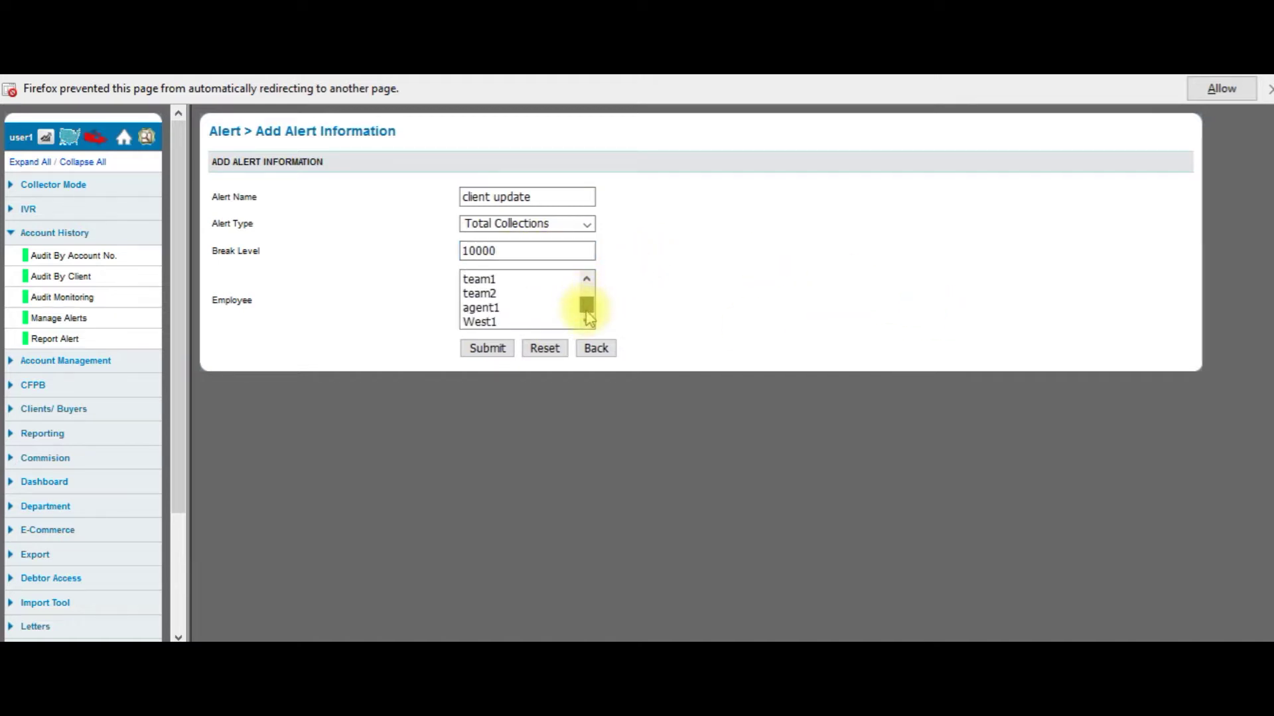
{"action": "left_click", "coordinate": [506, 321]}
{"action": "left_click", "coordinate": [512, 306]}
{"action": "left_click", "coordinate": [511, 293]}
{"action": "left_click", "coordinate": [515, 280]}
{"action": "scroll", "coordinate": [590, 304], "scroll_direction": "up", "scroll_amount": 1}
{"action": "scroll", "coordinate": [595, 312], "scroll_direction": "up", "scroll_amount": 3}
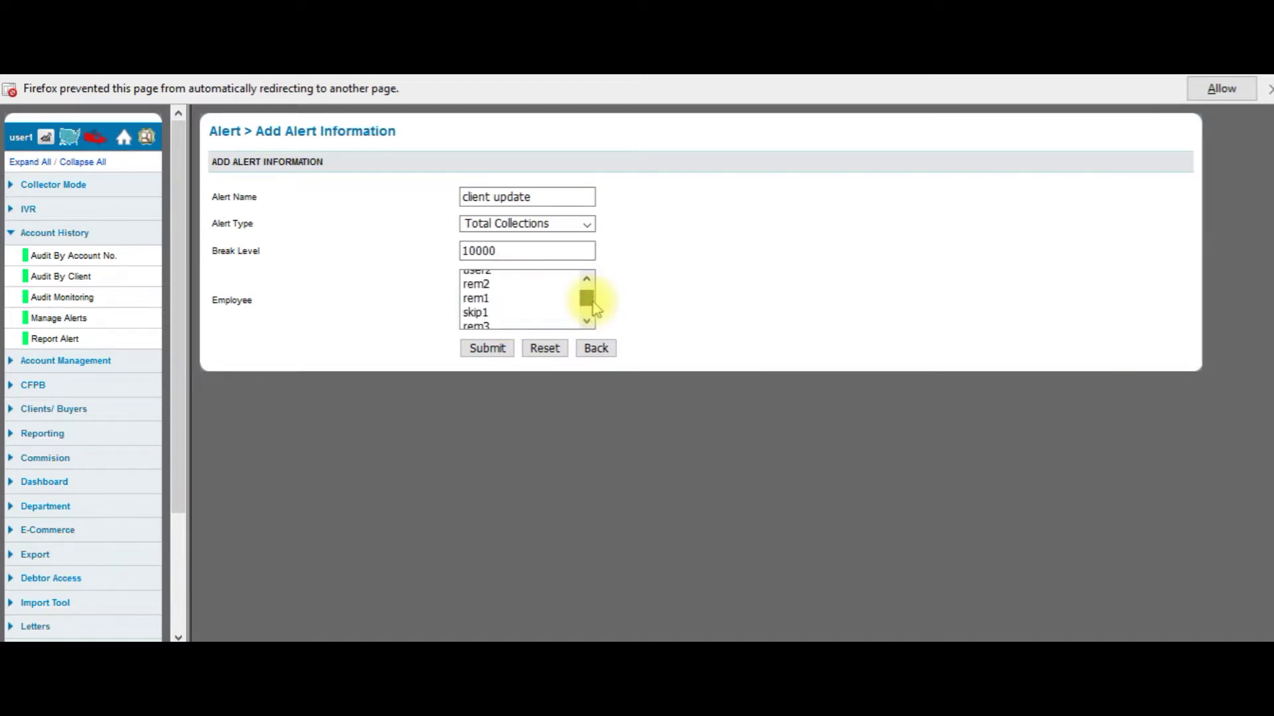
{"action": "left_click_drag", "start_coordinate": [506, 293], "coordinate": [511, 308]}
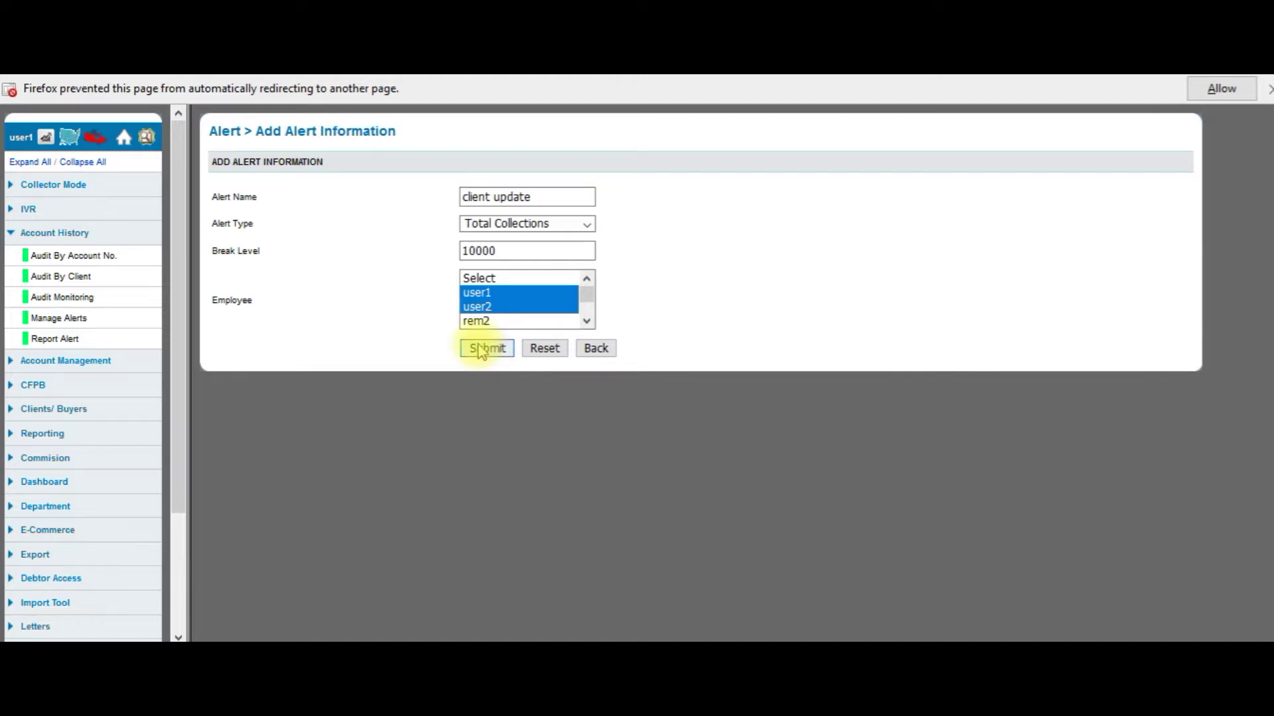
{"action": "left_click", "coordinate": [597, 350]}
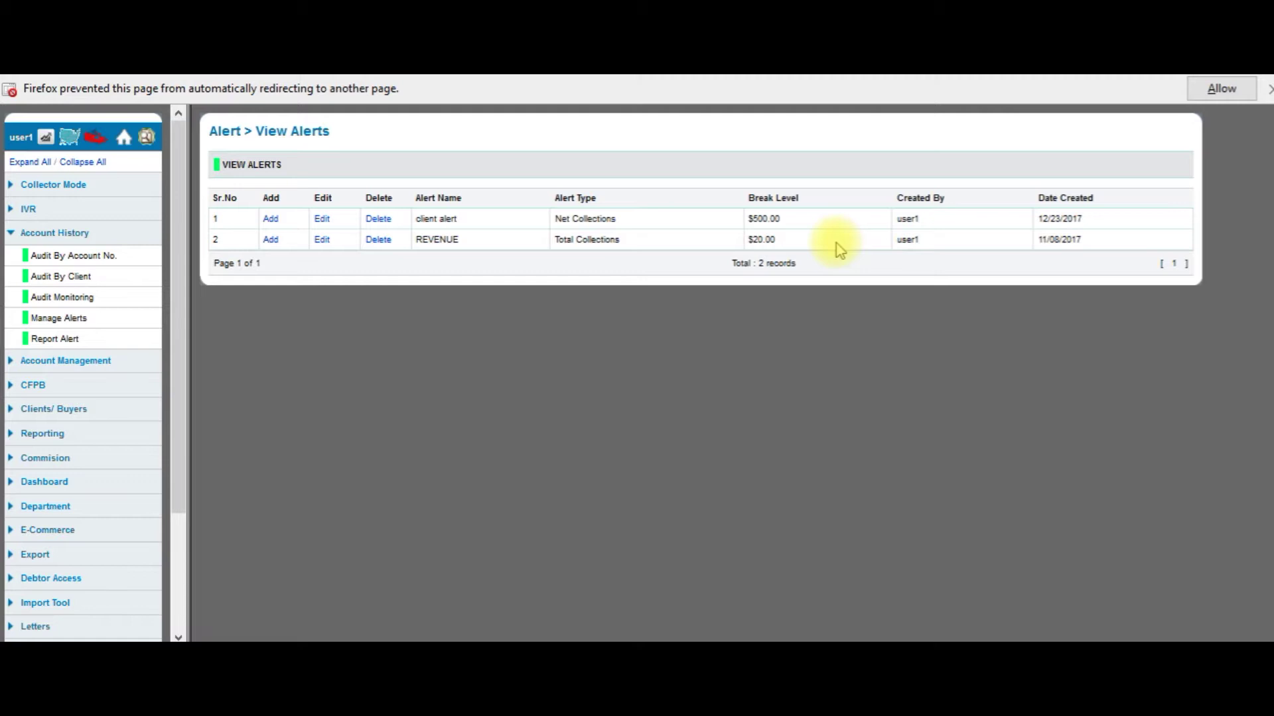
Step: Run the saved Balance Report from the report alerts, examine all its columns and the save-query option, and go back
{"action": "left_click", "coordinate": [67, 339]}
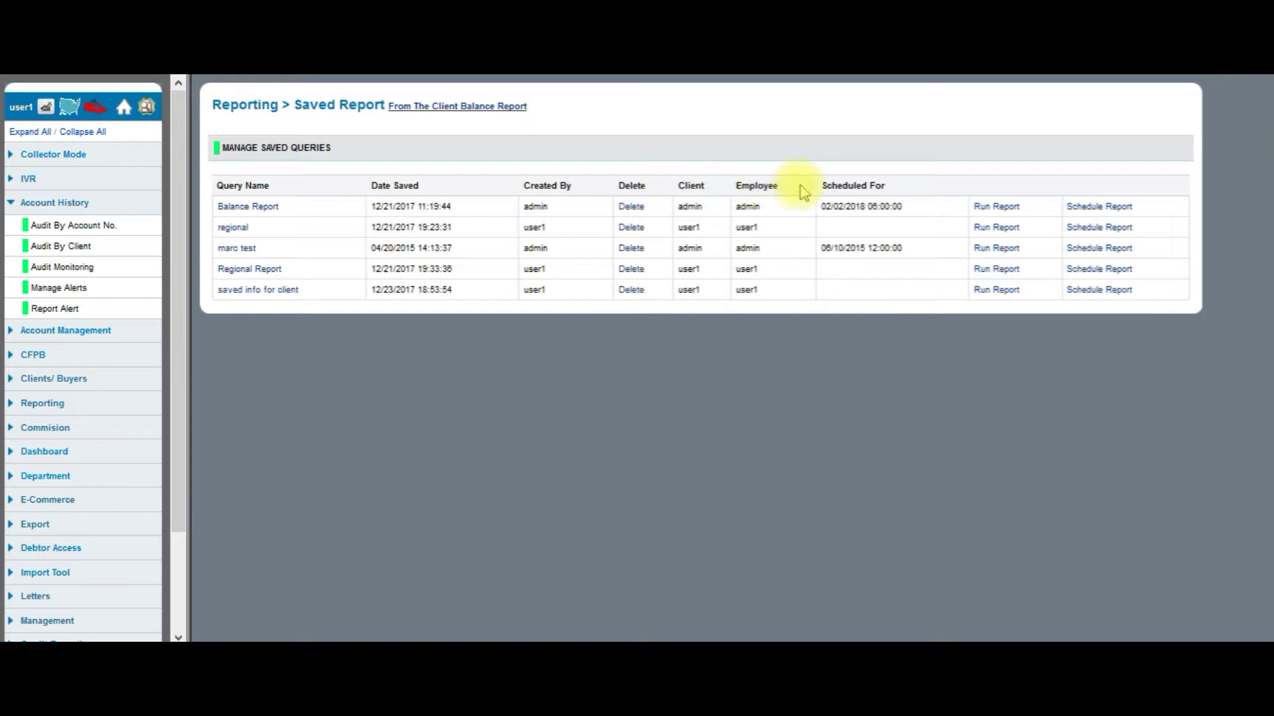
{"action": "left_click", "coordinate": [1000, 212]}
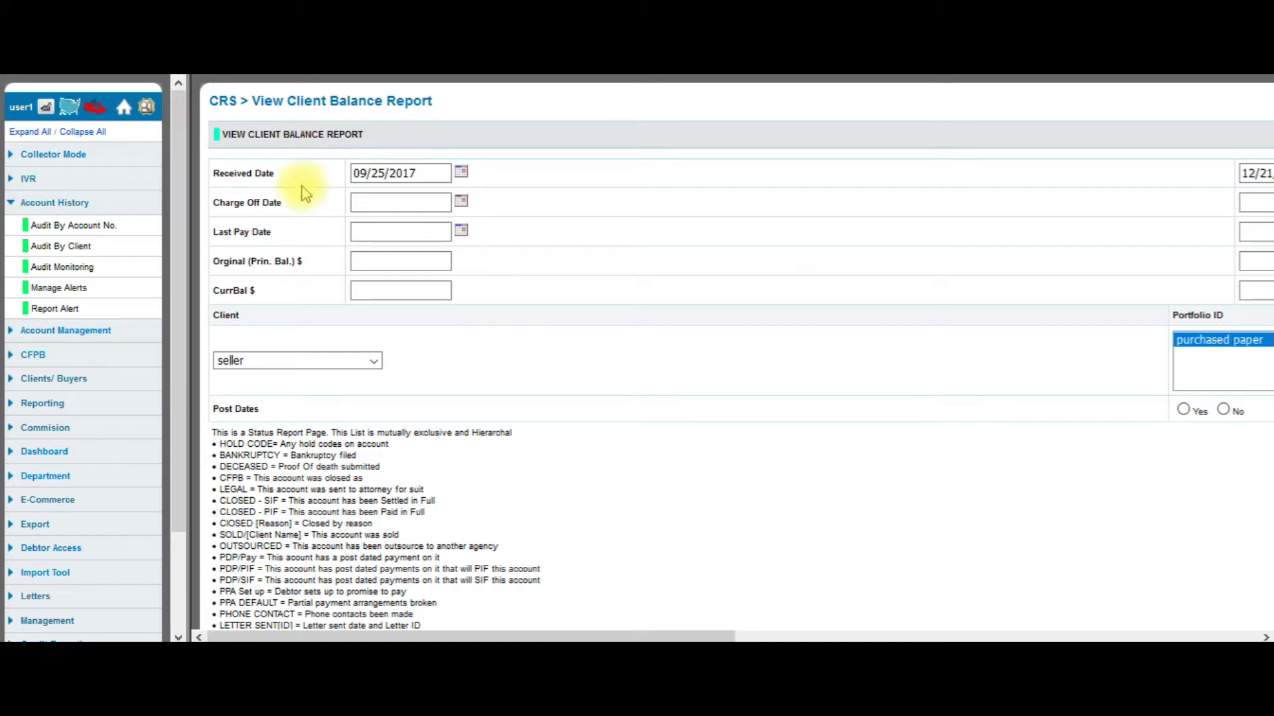
{"action": "scroll", "coordinate": [306, 192], "scroll_direction": "down", "scroll_amount": 7}
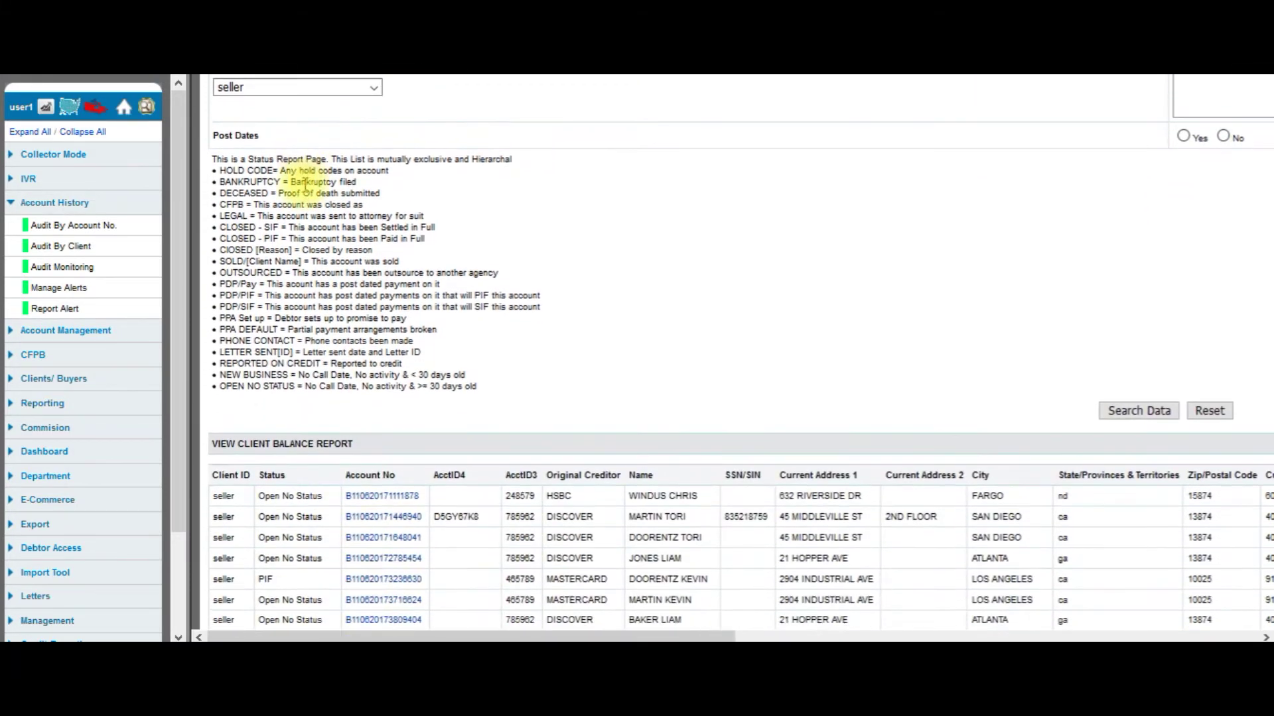
{"action": "scroll", "coordinate": [307, 192], "scroll_direction": "down", "scroll_amount": 2}
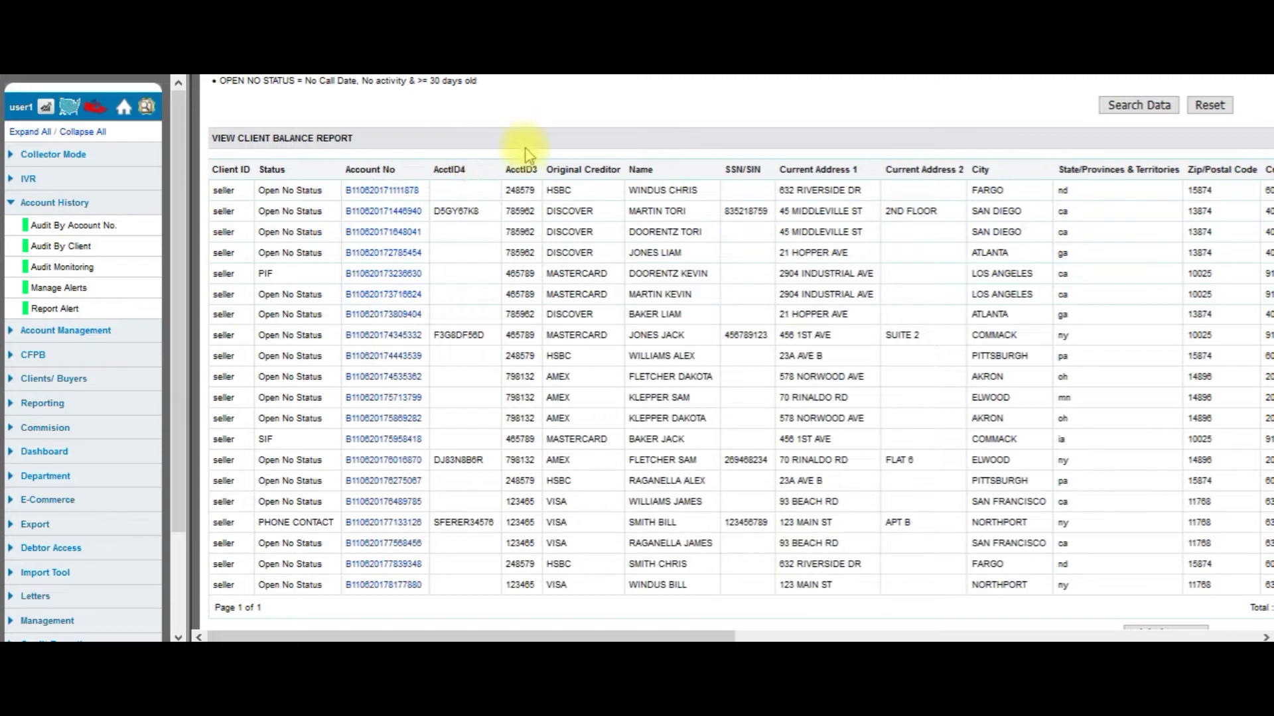
{"action": "left_click_drag", "start_coordinate": [688, 634], "coordinate": [1271, 607]}
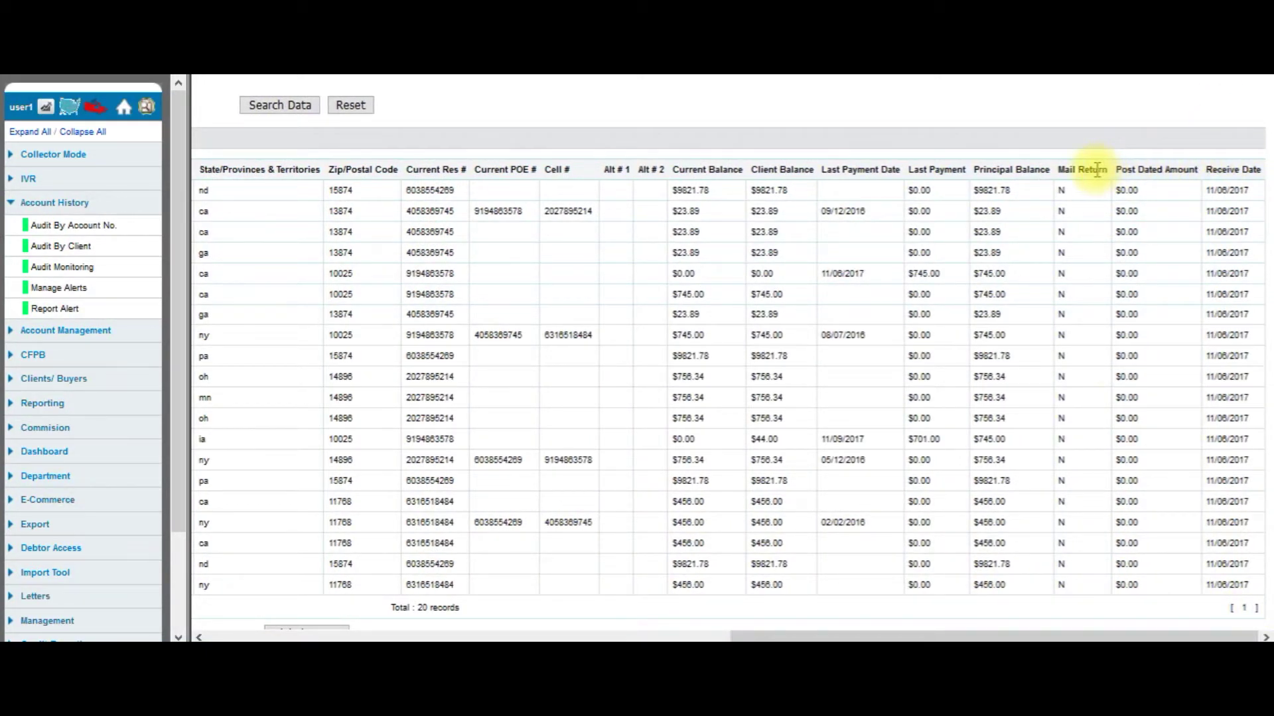
{"action": "left_click", "coordinate": [1100, 633]}
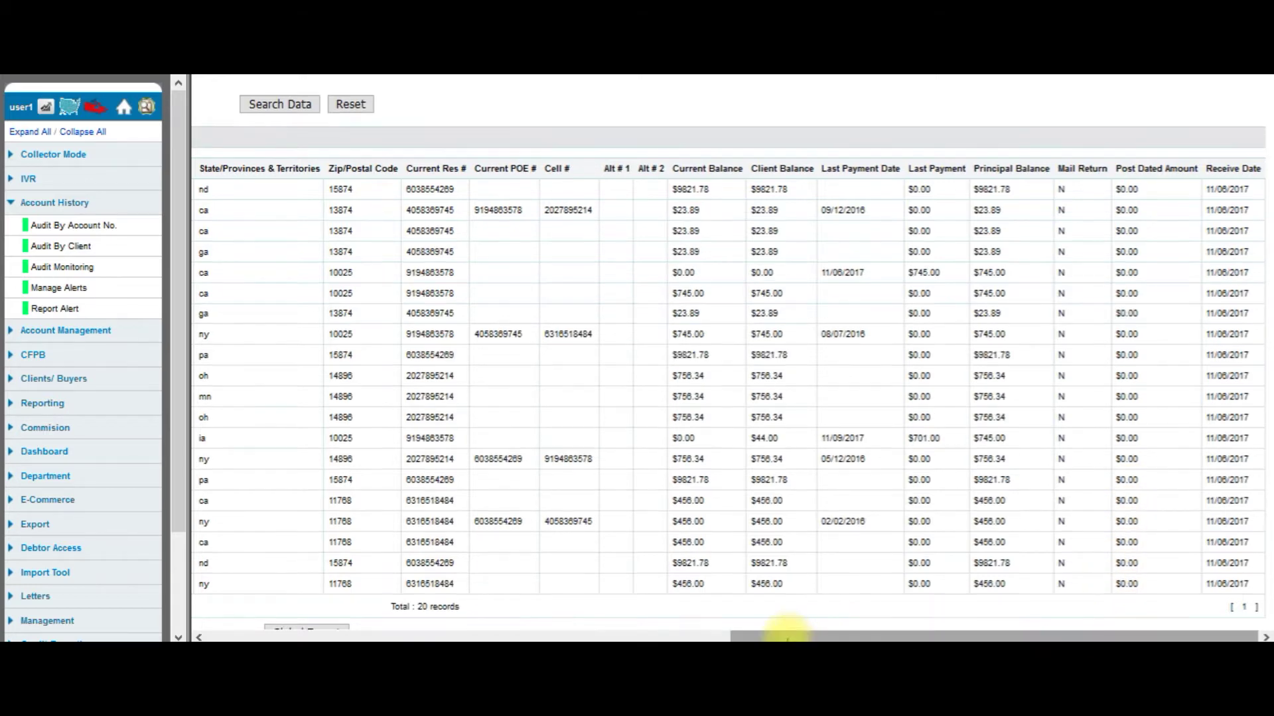
{"action": "scroll", "coordinate": [815, 637], "scroll_direction": "down", "scroll_amount": 1}
{"action": "left_click_drag", "start_coordinate": [798, 631], "coordinate": [252, 627]}
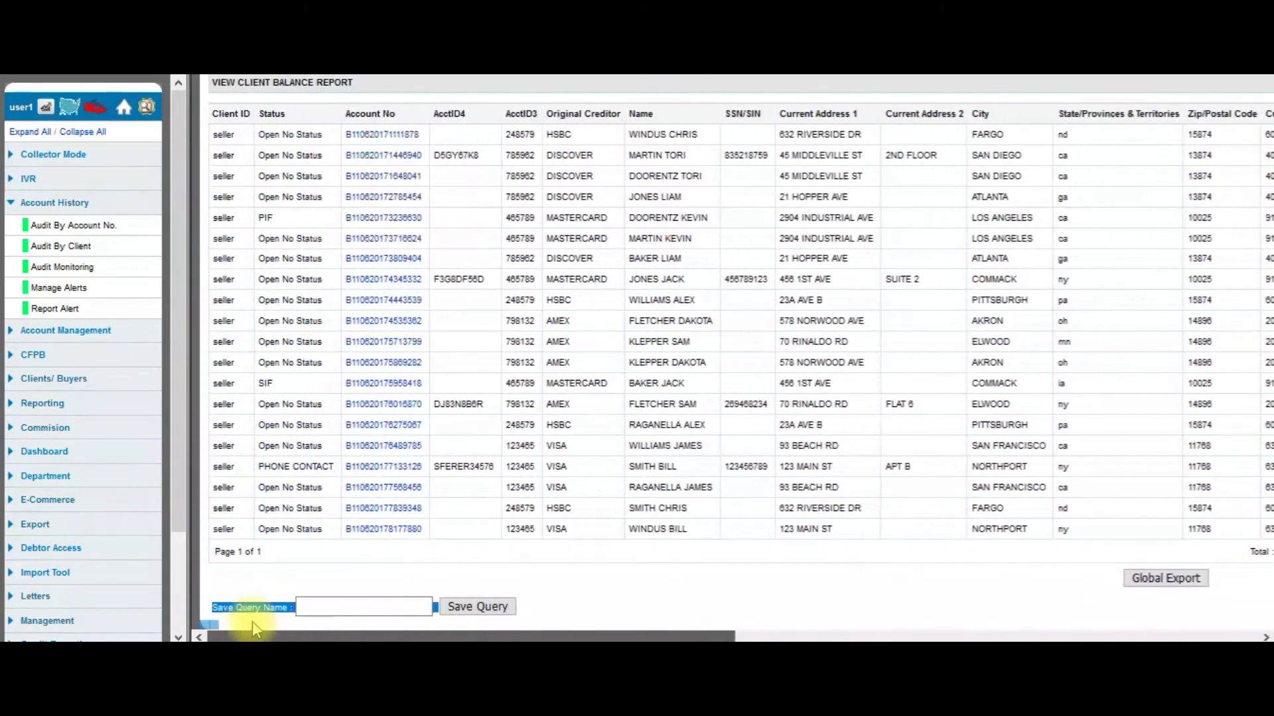
{"action": "left_click", "coordinate": [350, 606]}
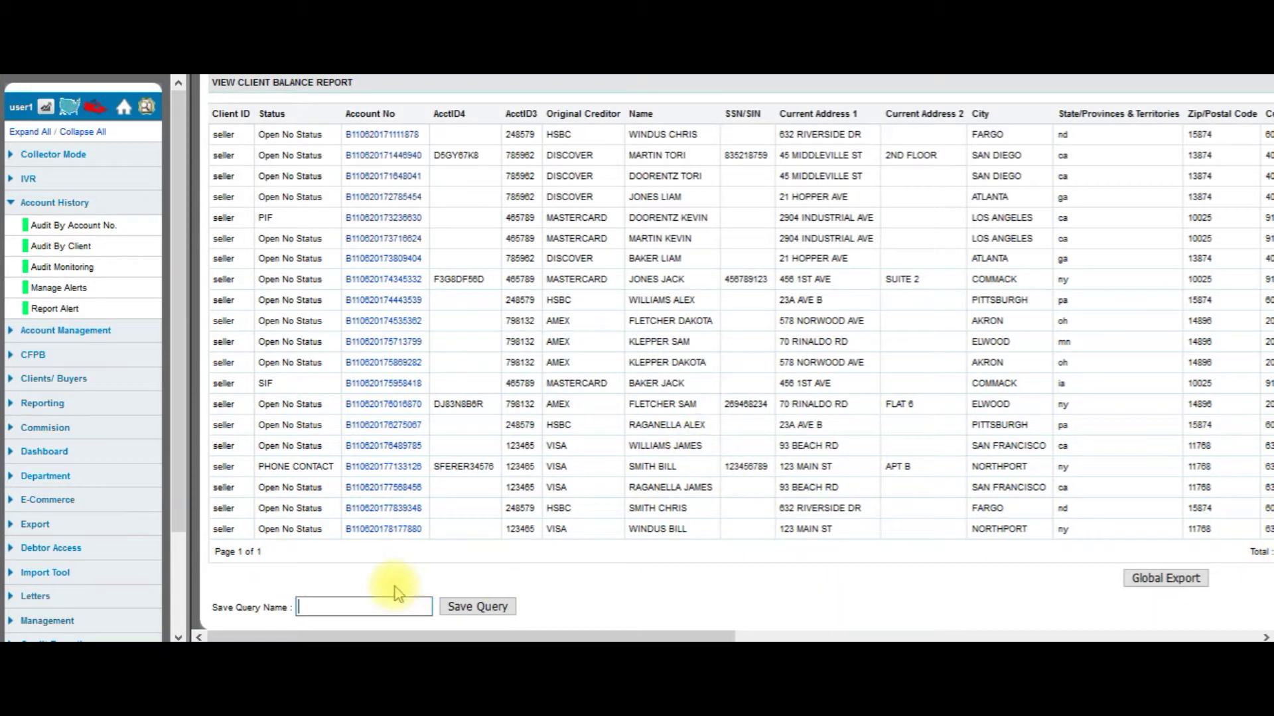
{"action": "right_click", "coordinate": [684, 235]}
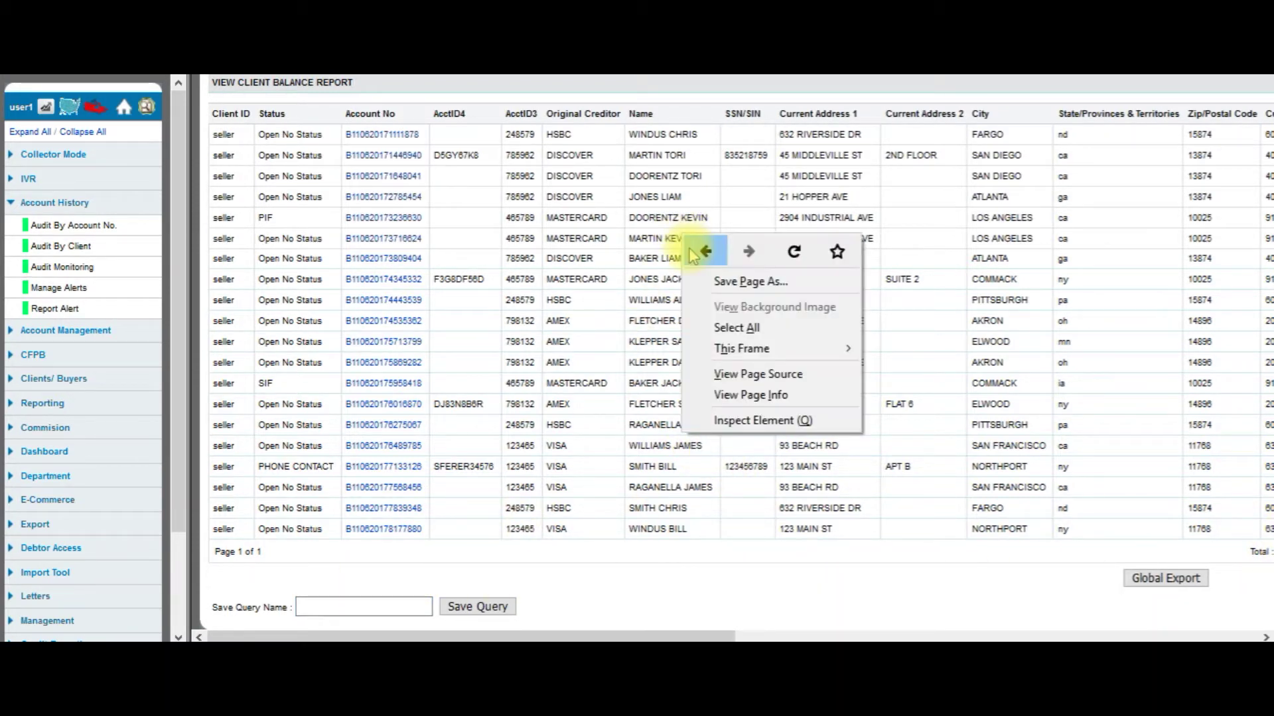
{"action": "left_click", "coordinate": [695, 252]}
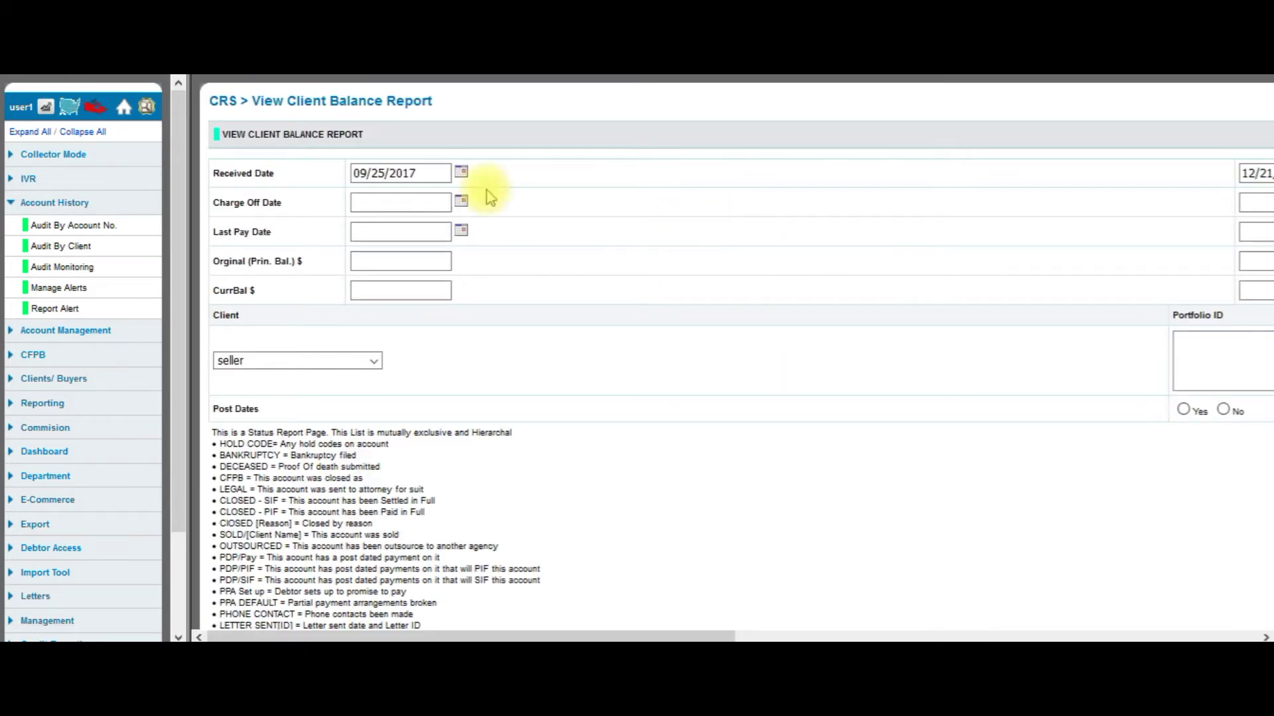
Step: Open scheduling for the saved "regional" query in the report alerts and set the schedule to 01/22/2018 at 07:00
{"action": "left_click", "coordinate": [50, 312]}
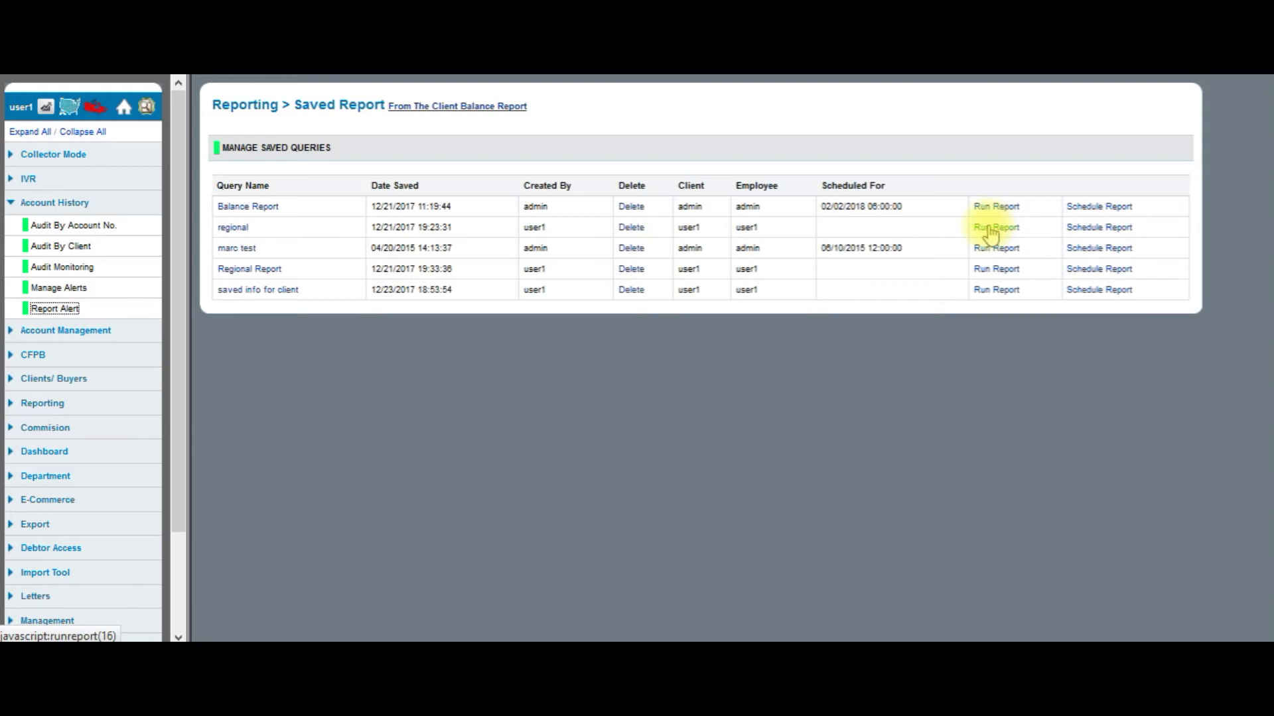
{"action": "left_click", "coordinate": [1120, 234]}
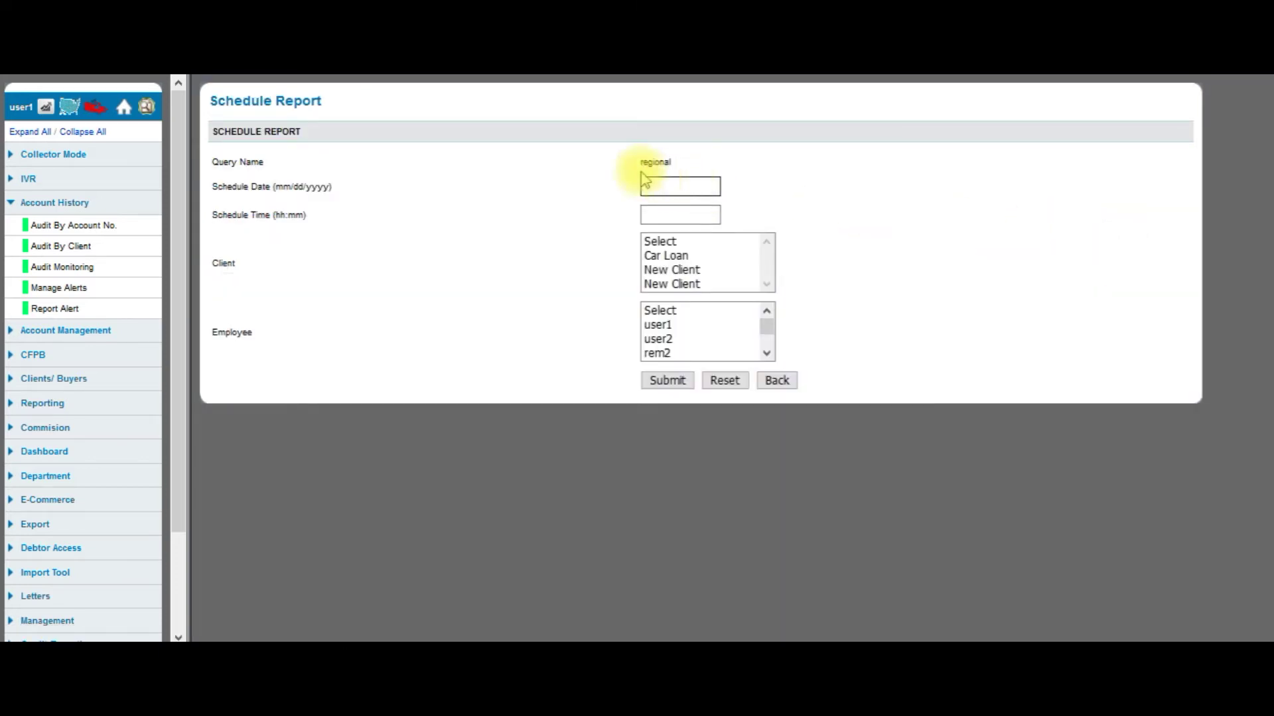
{"action": "left_click", "coordinate": [676, 186]}
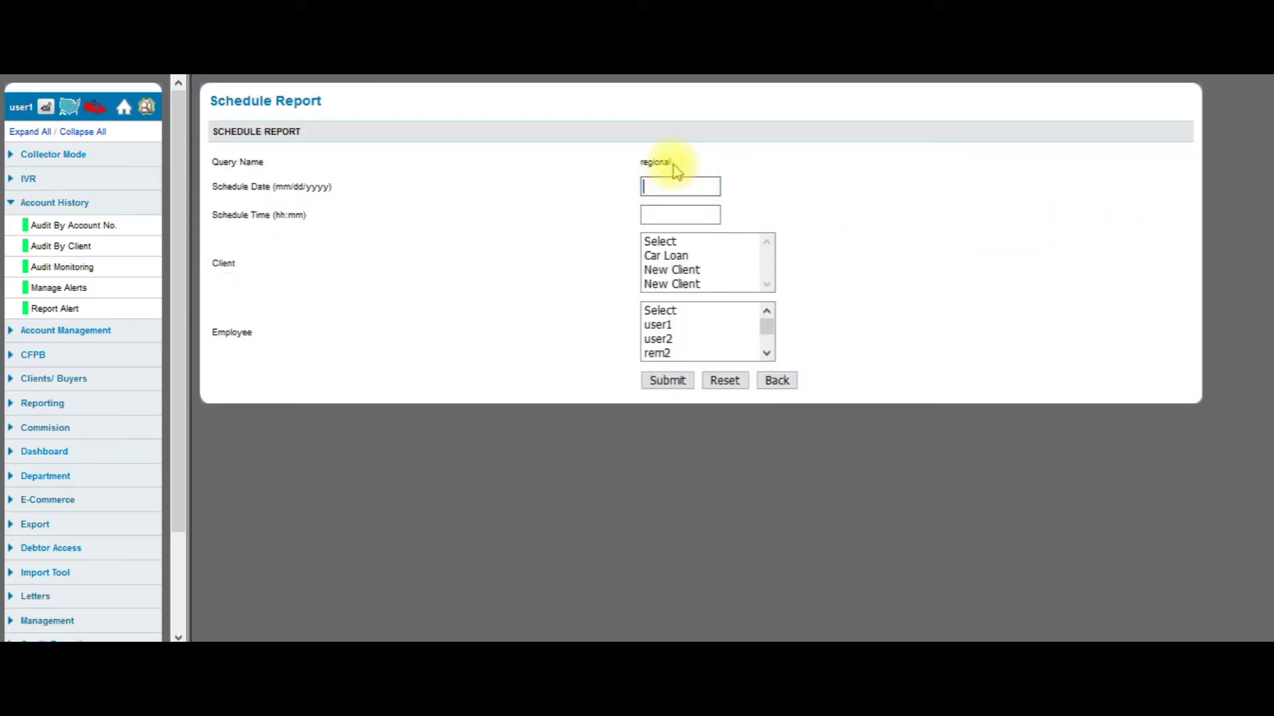
{"action": "type", "text": "01"}
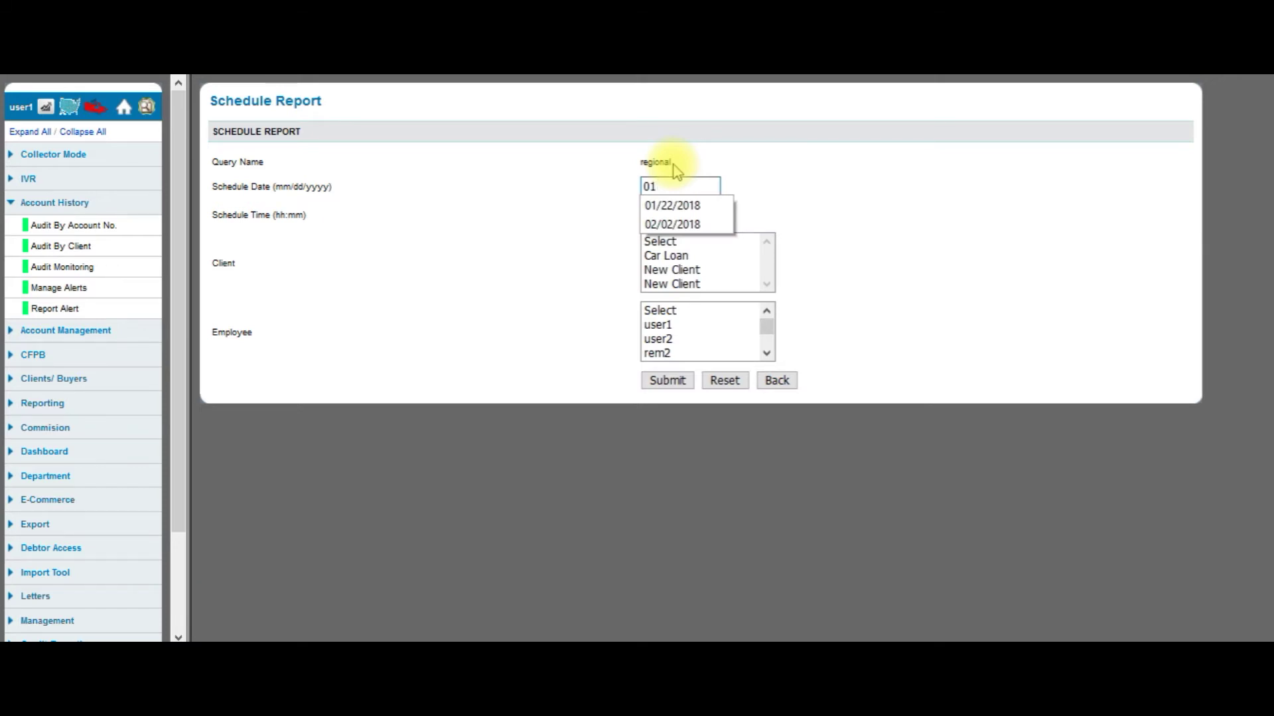
{"action": "left_click", "coordinate": [672, 205]}
{"action": "left_click", "coordinate": [673, 212]}
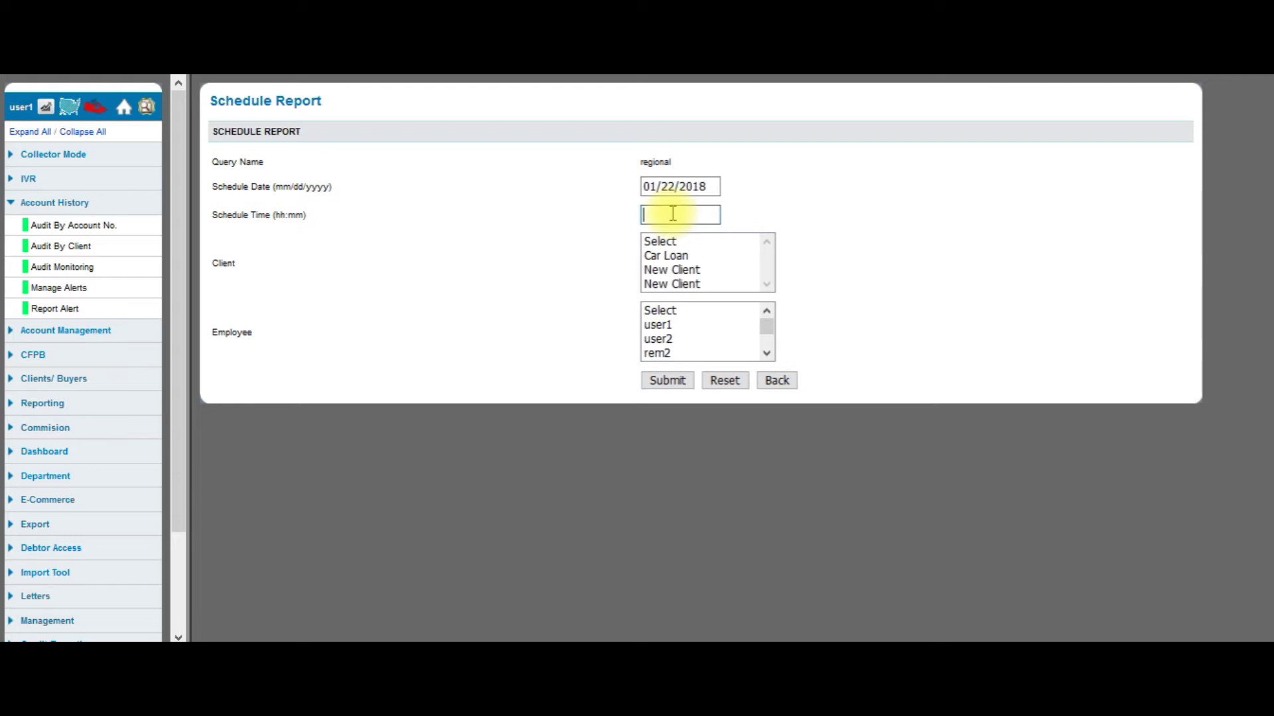
{"action": "type", "text": "07:00"}
Step: Select client Car Loan and employee team1 for the report schedule, and return to the saved queries without submitting
{"action": "left_click", "coordinate": [697, 258]}
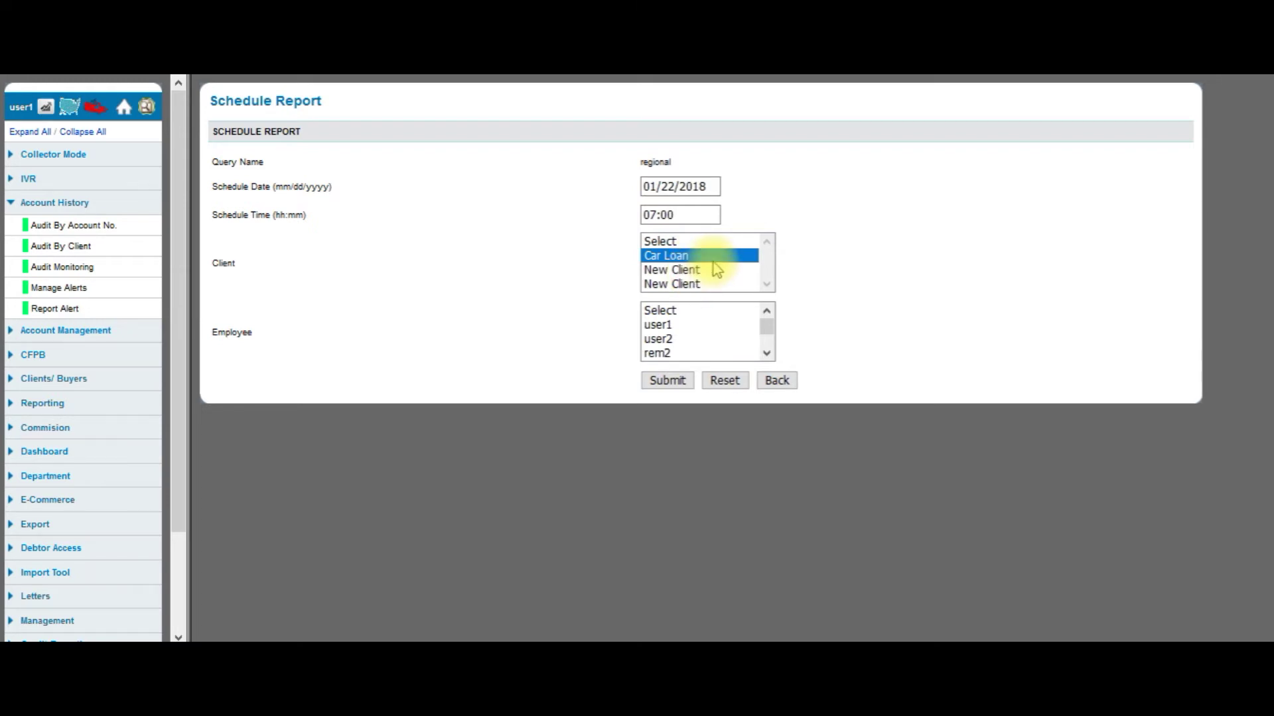
{"action": "left_click", "coordinate": [715, 270]}
{"action": "left_click", "coordinate": [714, 283]}
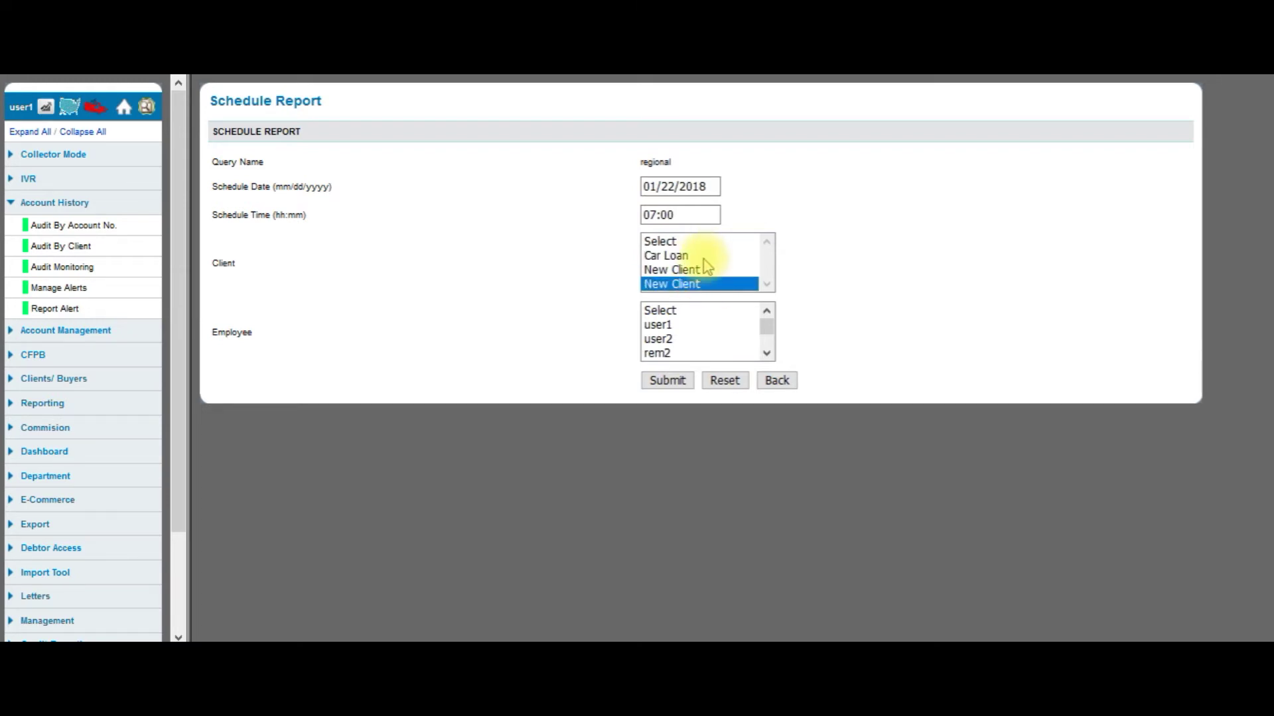
{"action": "left_click", "coordinate": [703, 259]}
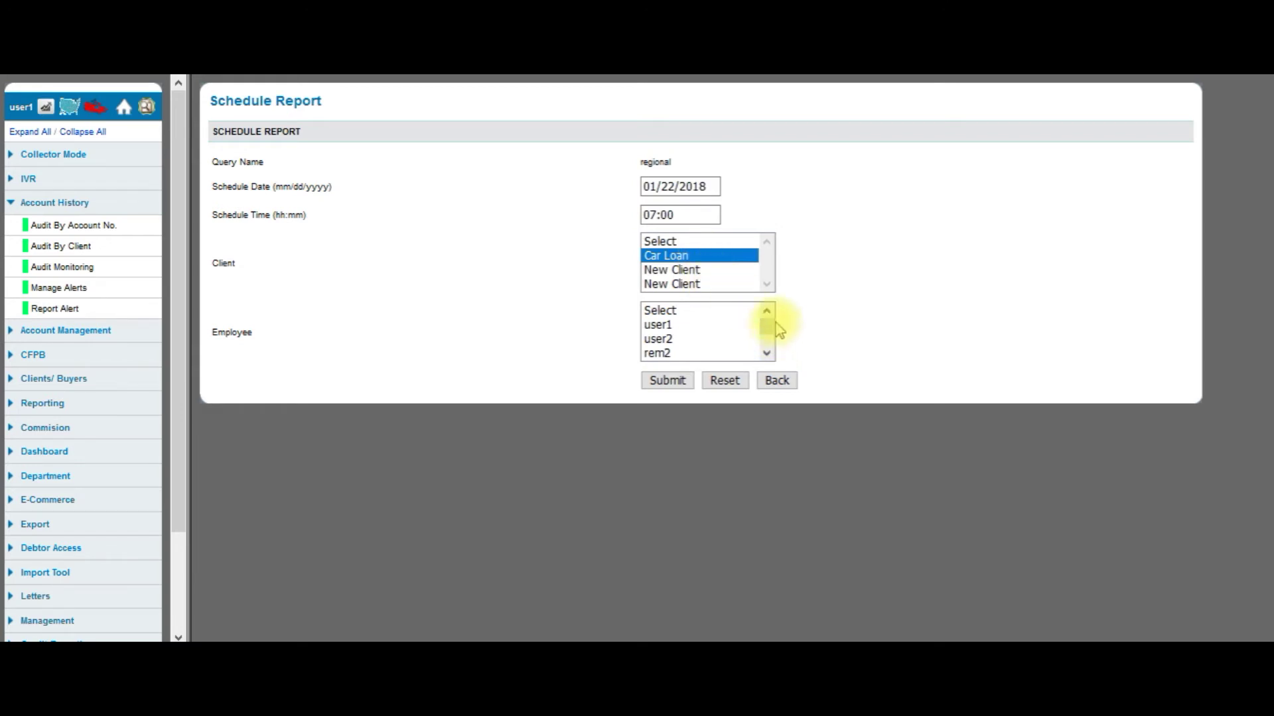
{"action": "scroll", "coordinate": [769, 331], "scroll_direction": "down", "scroll_amount": 3}
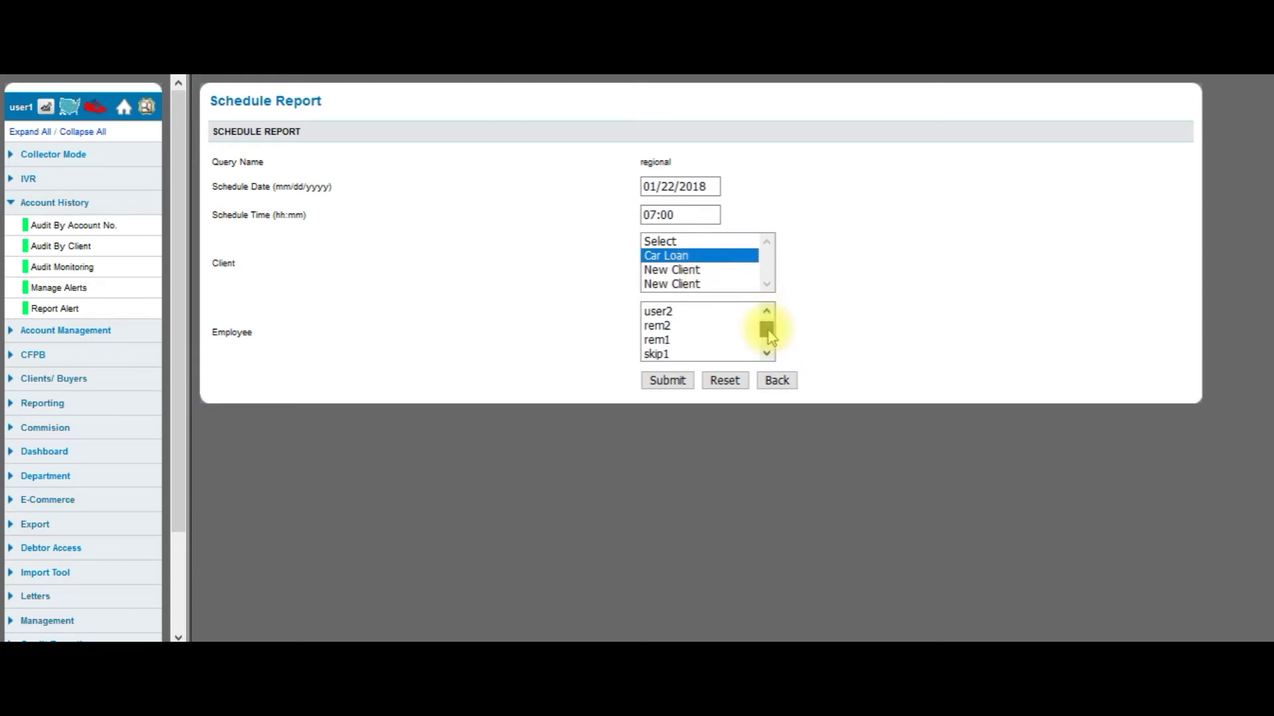
{"action": "left_click_drag", "start_coordinate": [676, 355], "coordinate": [691, 316]}
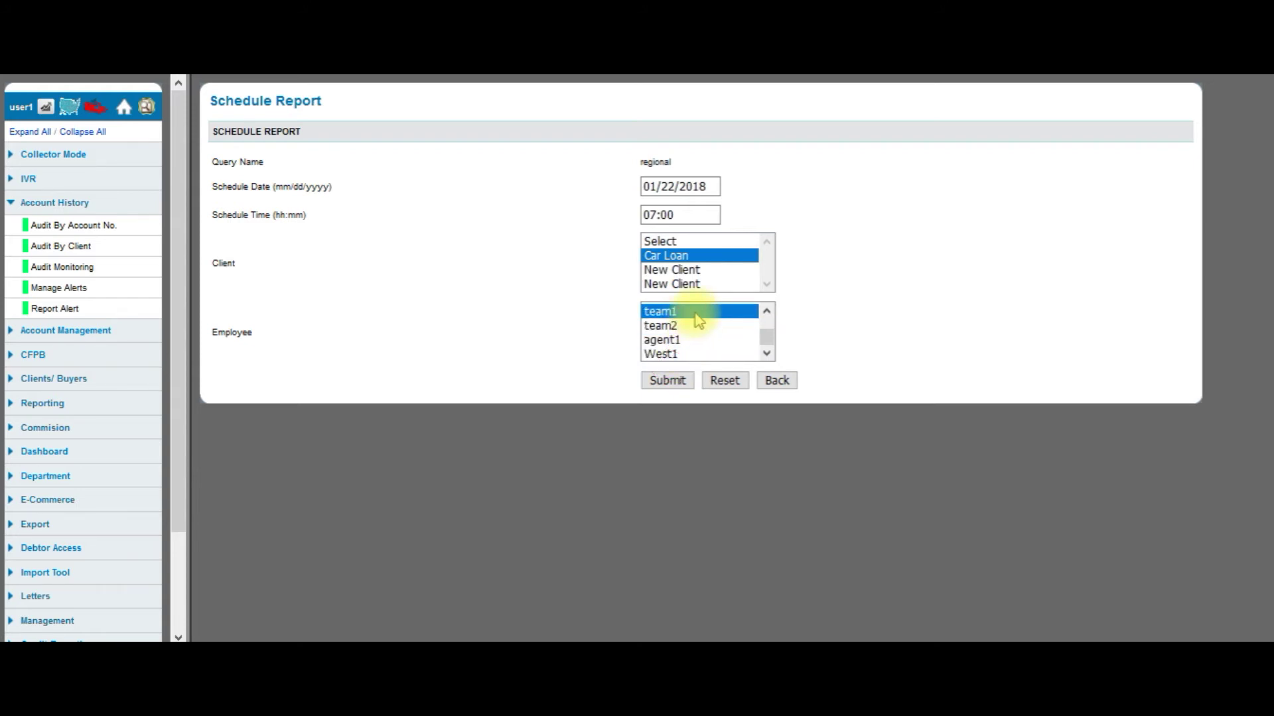
{"action": "scroll", "coordinate": [699, 319], "scroll_direction": "up", "scroll_amount": 2}
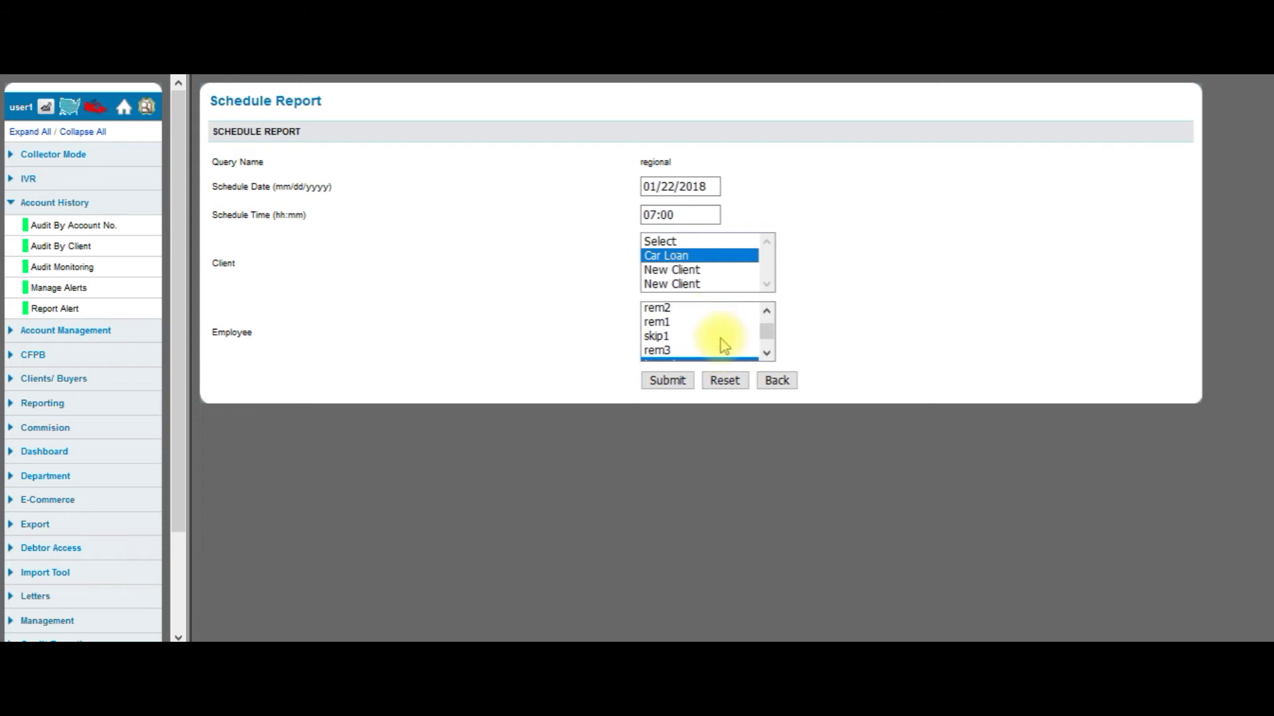
{"action": "left_click", "coordinate": [683, 384]}
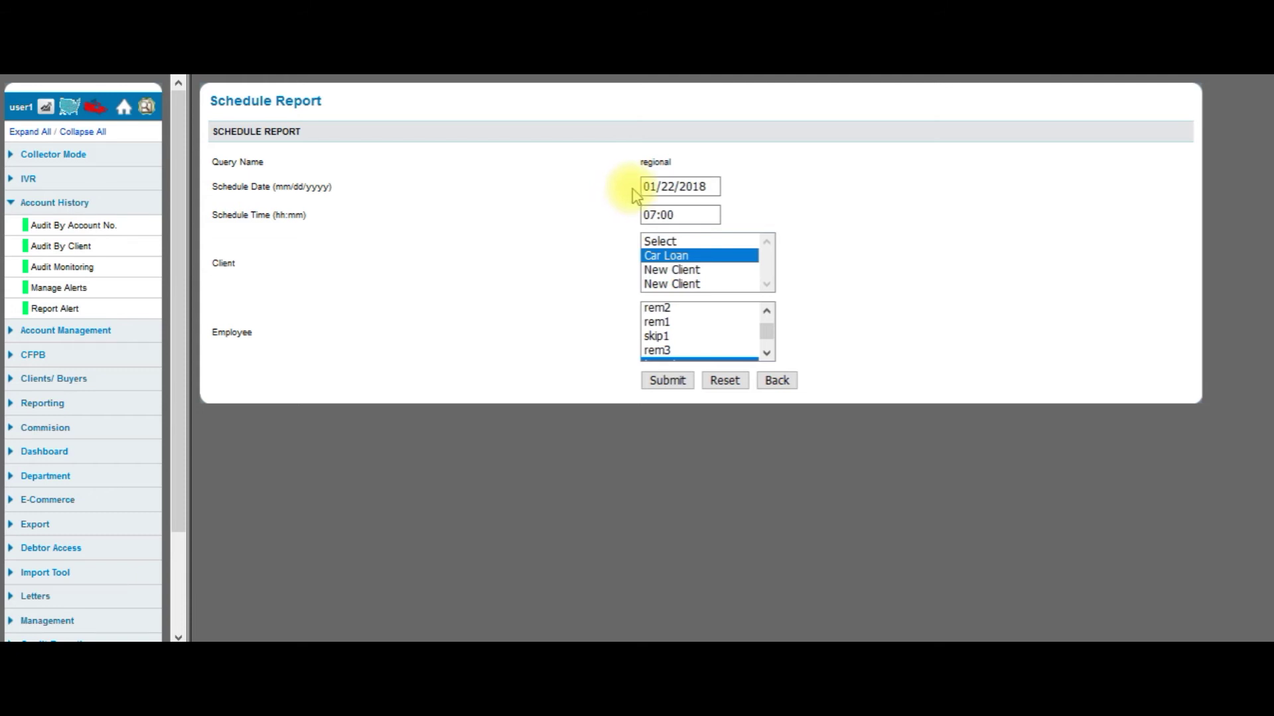
{"action": "left_click", "coordinate": [776, 381]}
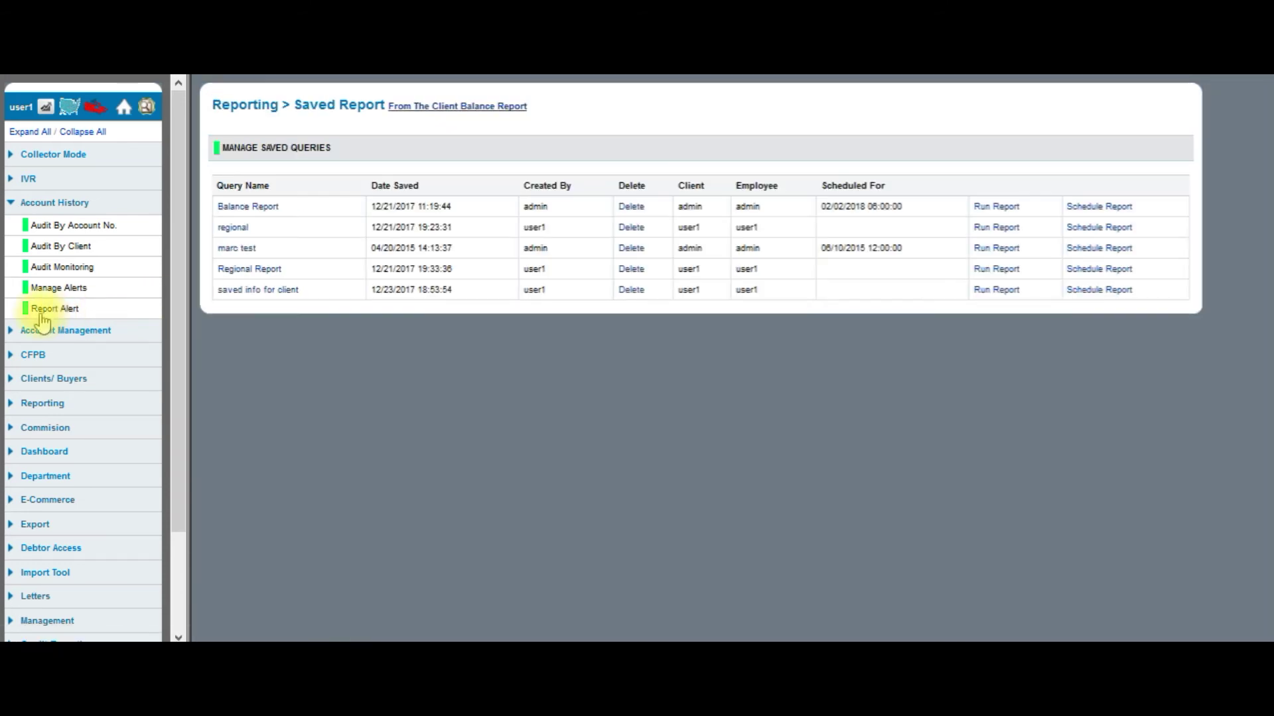